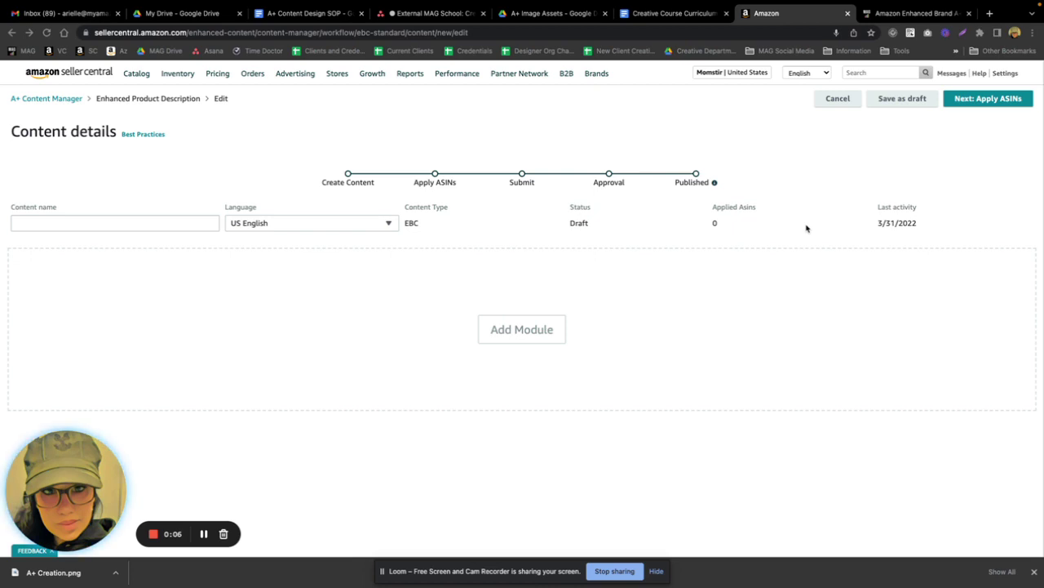
left_click(527, 338)
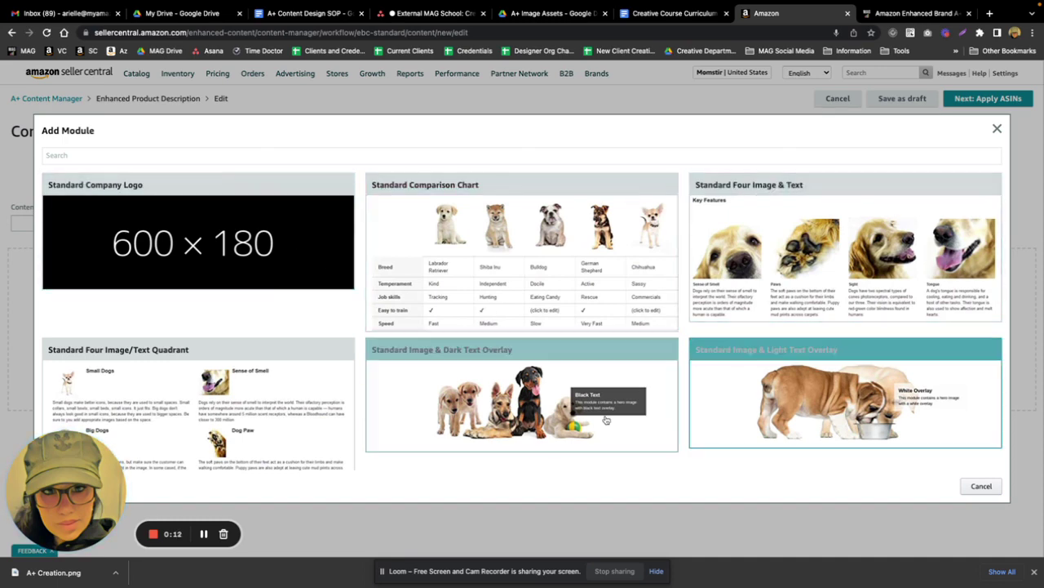
scroll(639, 407, "down", 5)
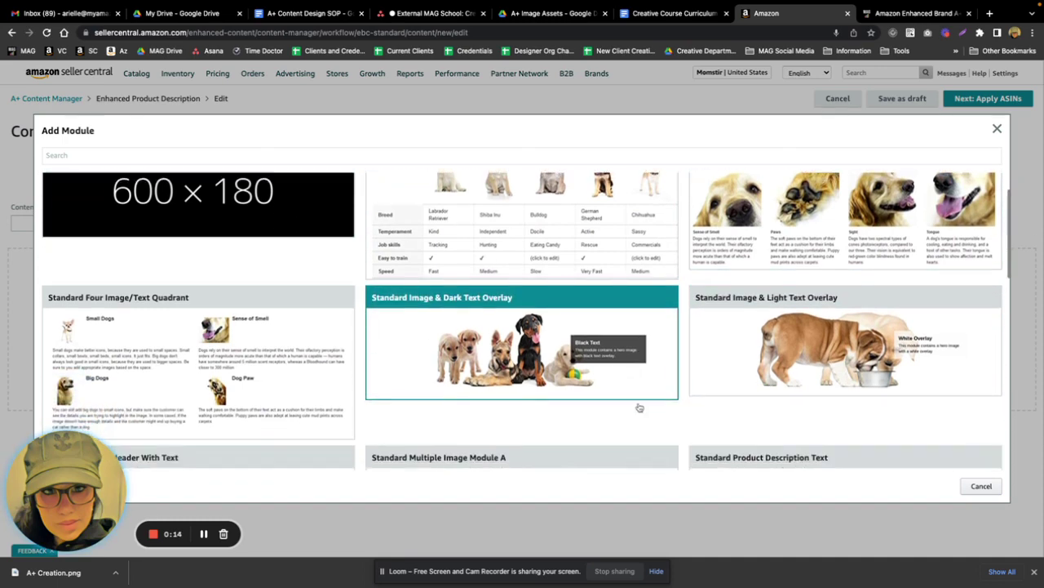
scroll(697, 397, "down", 5)
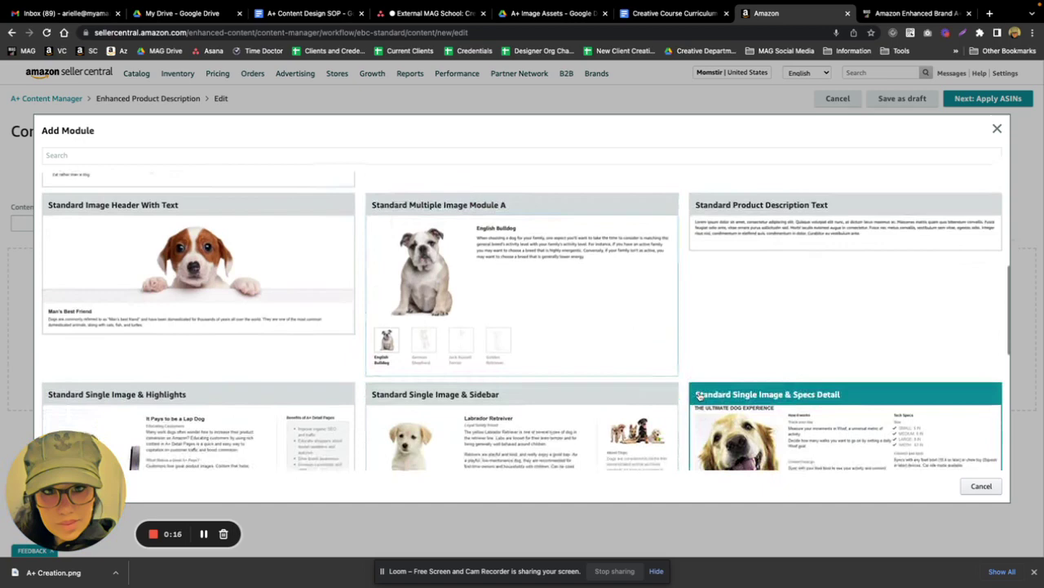
scroll(698, 397, "down", 5)
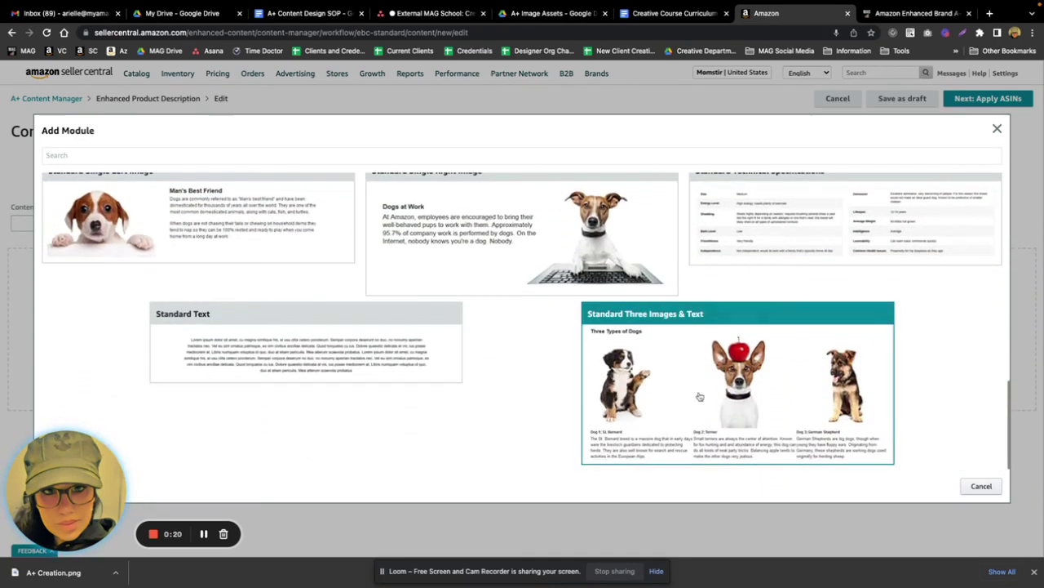
scroll(699, 397, "up", 3)
scroll(699, 397, "up", 10)
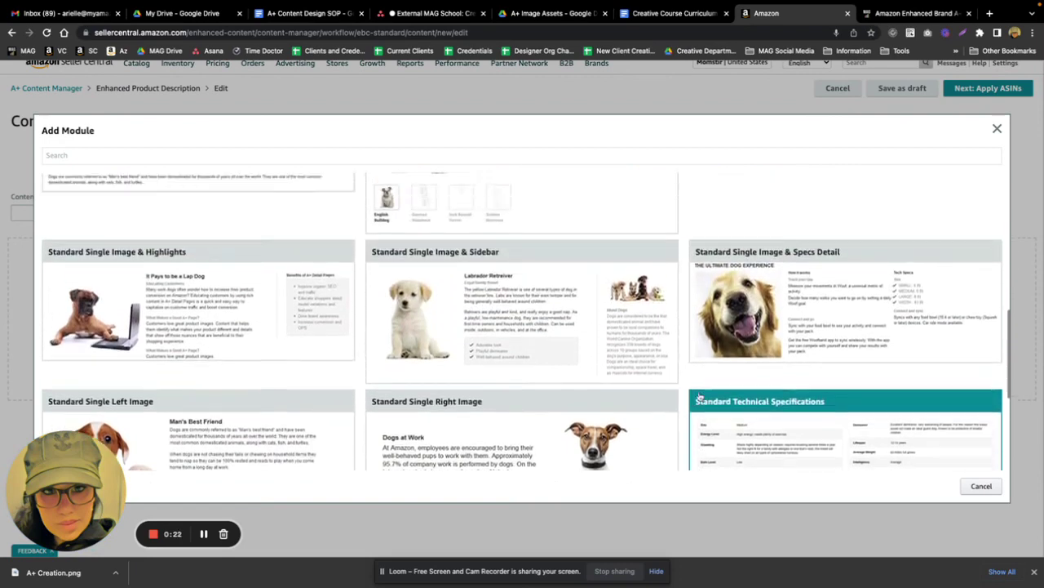
scroll(700, 396, "up", 2)
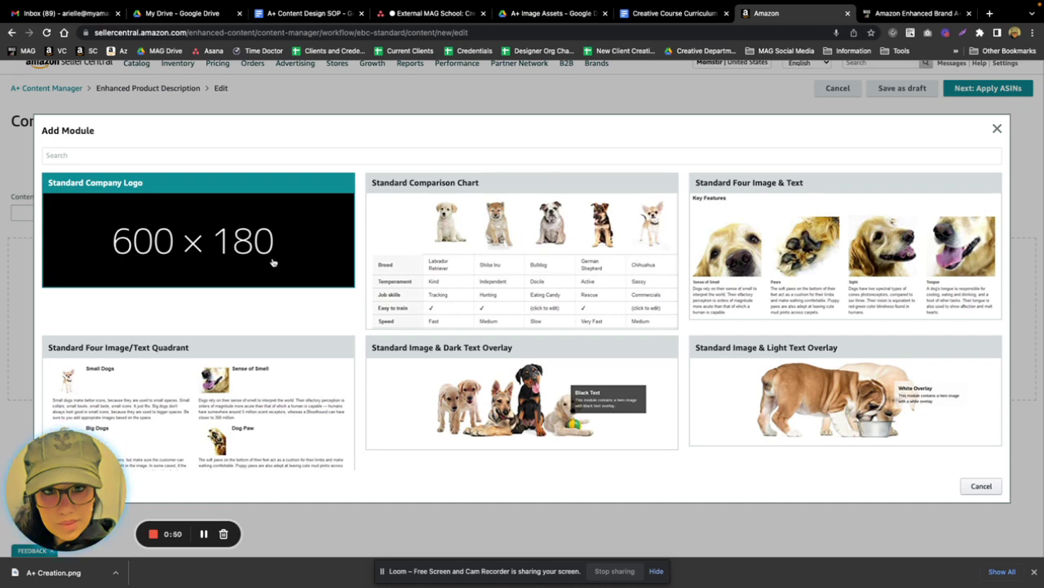
scroll(884, 244, "down", 1)
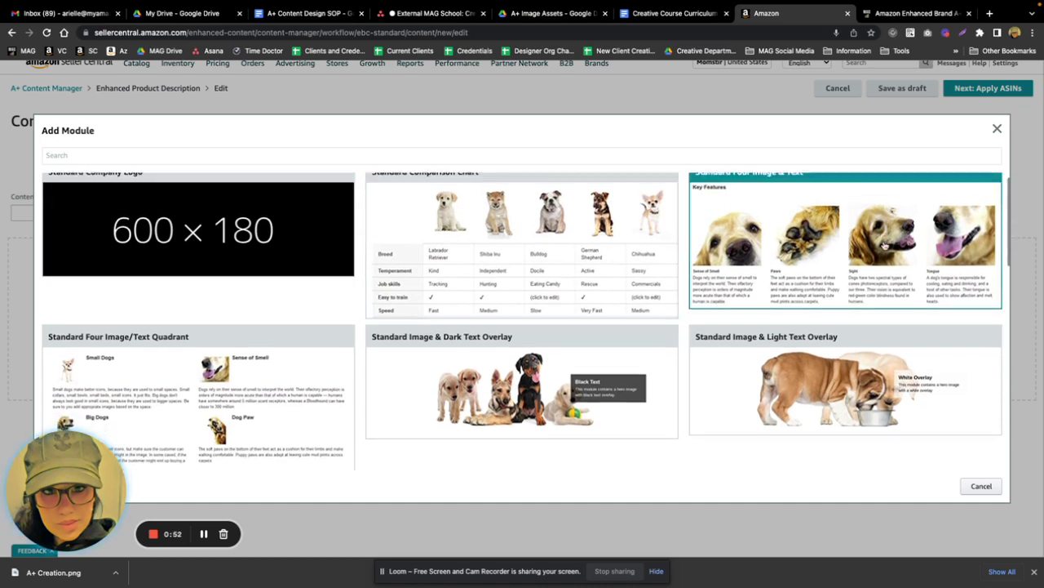
scroll(883, 244, "up", 1)
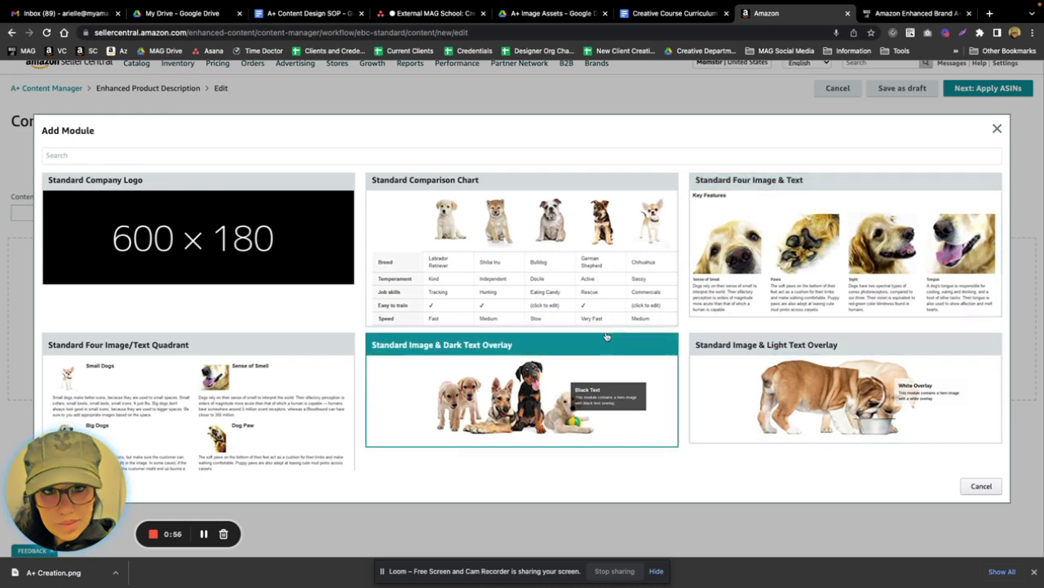
scroll(607, 336, "down", 3)
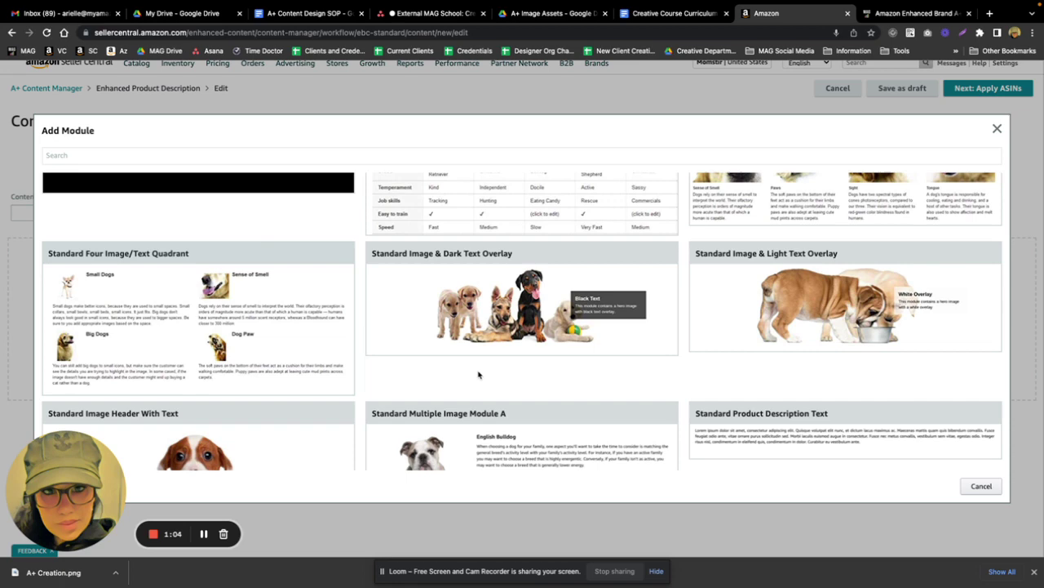
scroll(737, 362, "down", 1)
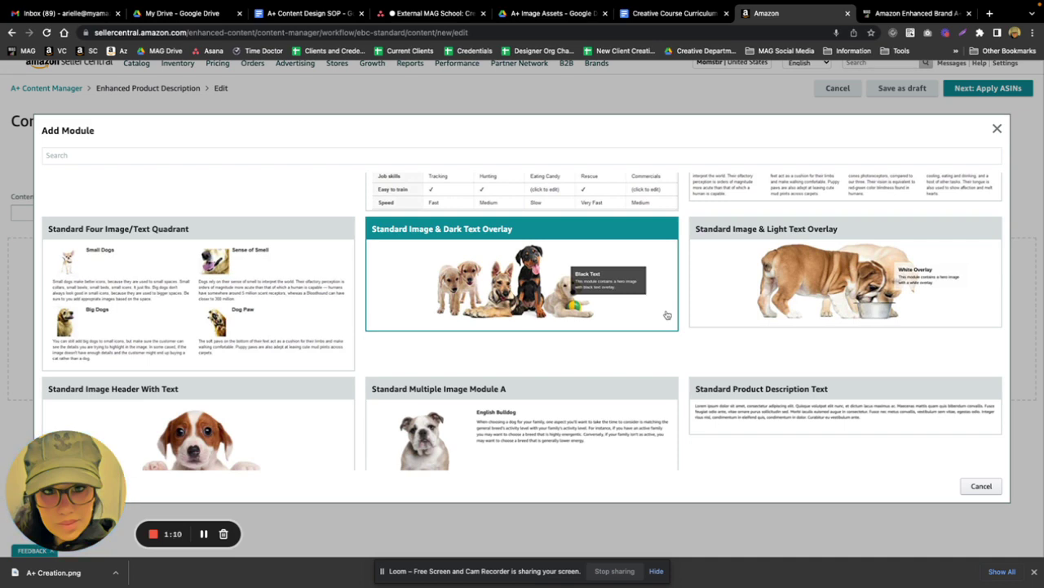
scroll(666, 315, "up", 1)
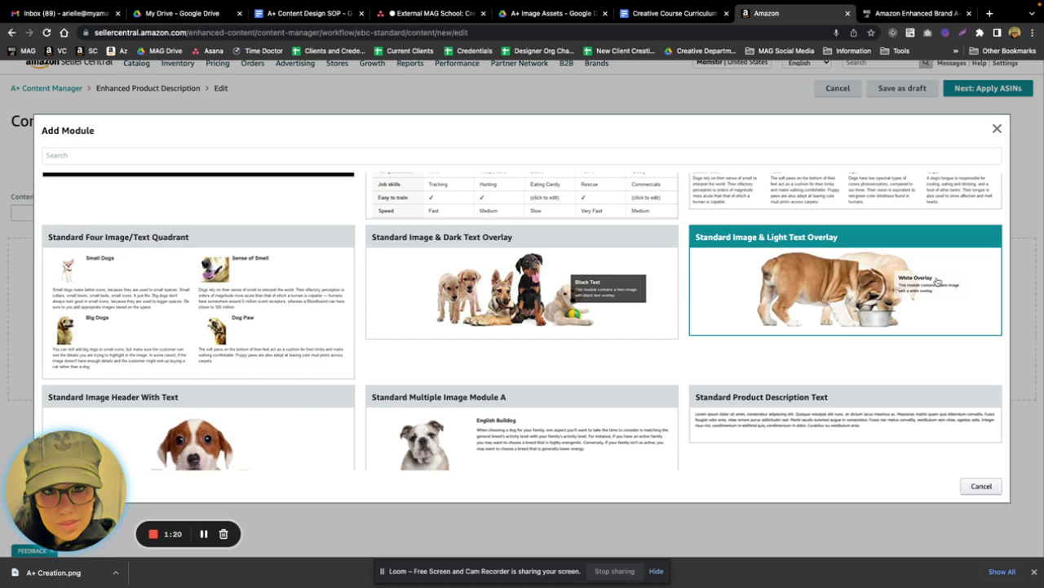
scroll(931, 282, "down", 1)
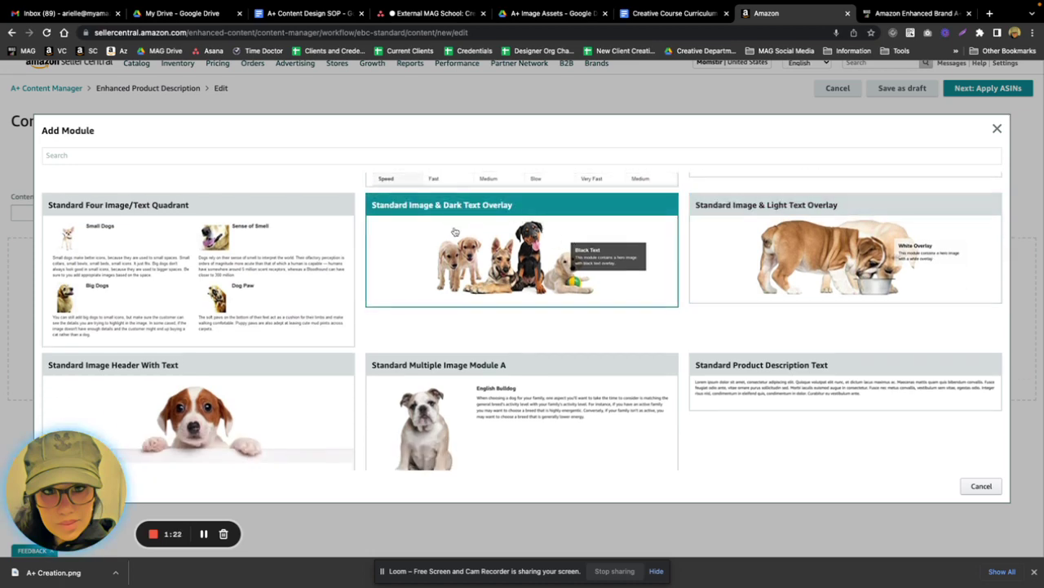
scroll(448, 269, "up", 2)
scroll(367, 270, "up", 1)
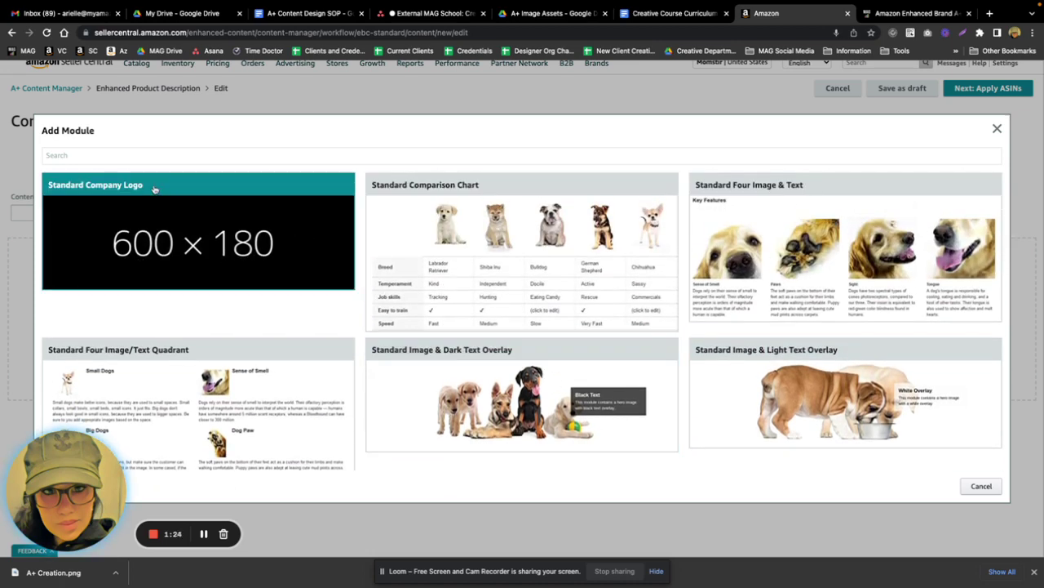
scroll(467, 371, "down", 1)
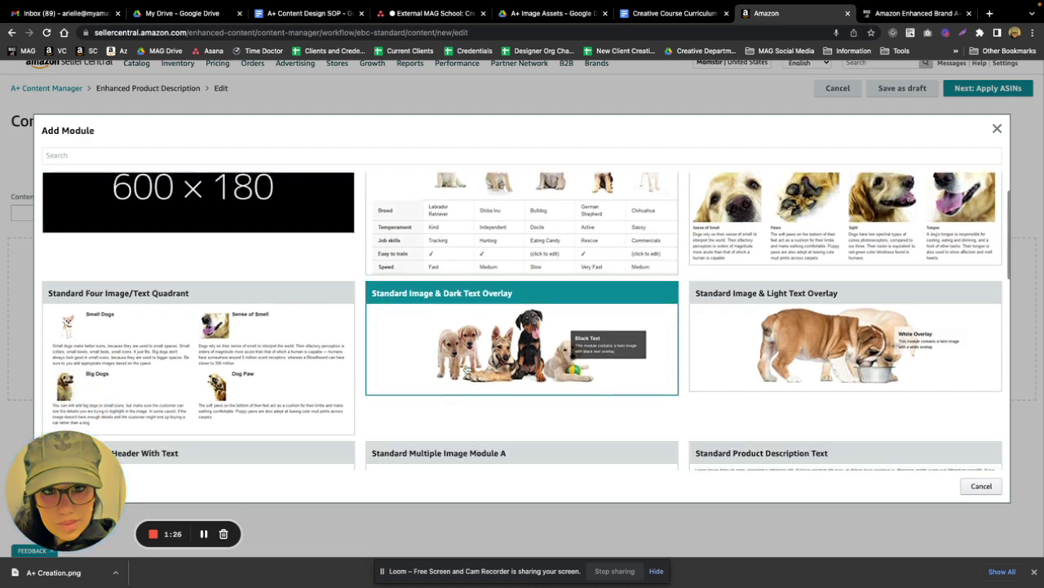
scroll(467, 371, "down", 3)
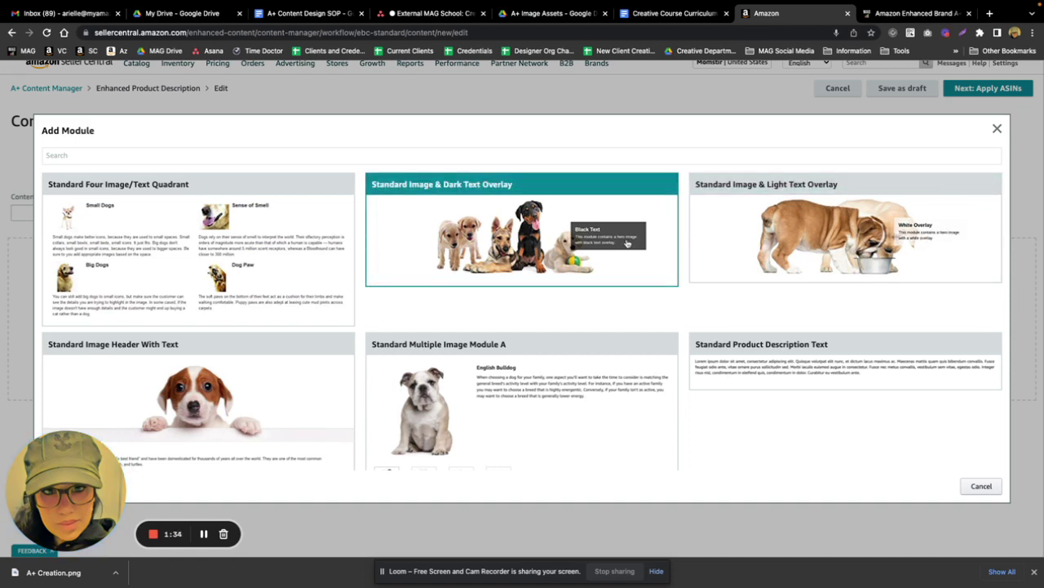
scroll(627, 243, "down", 3)
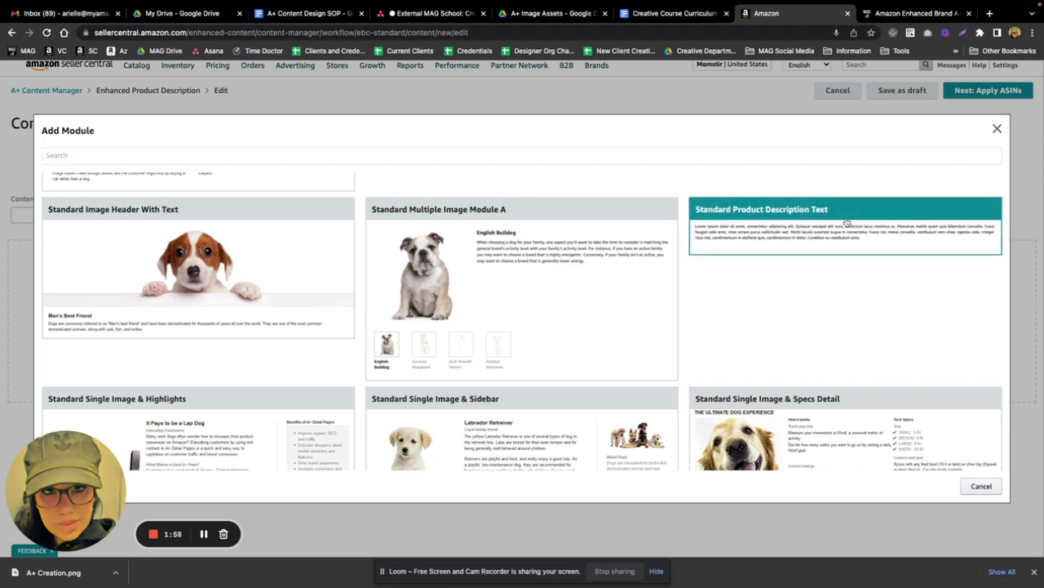
scroll(781, 289, "down", 5)
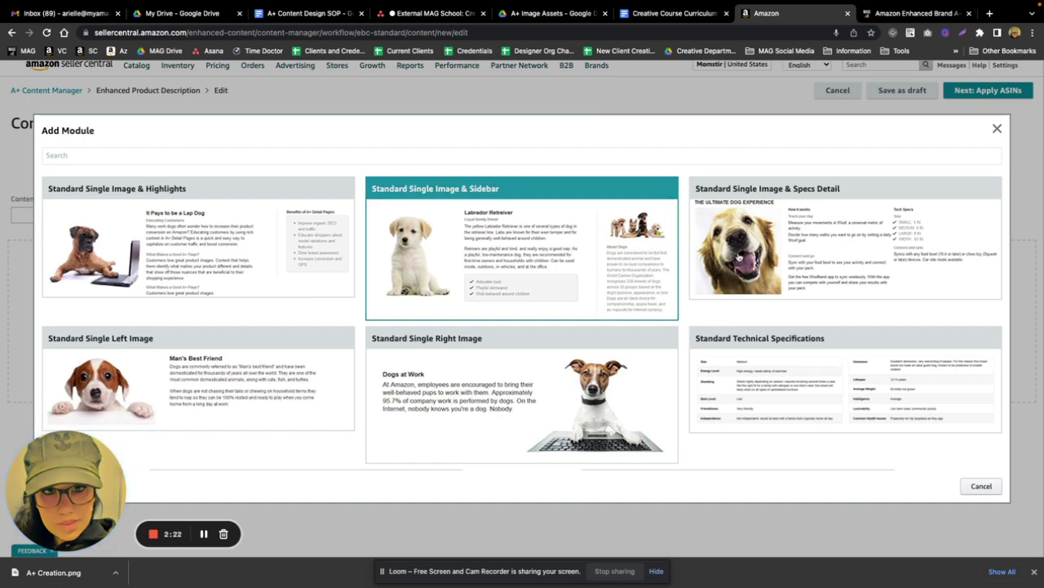
Scroll through the Add Module template catalogue and return to its top
scroll(837, 268, "up", 1)
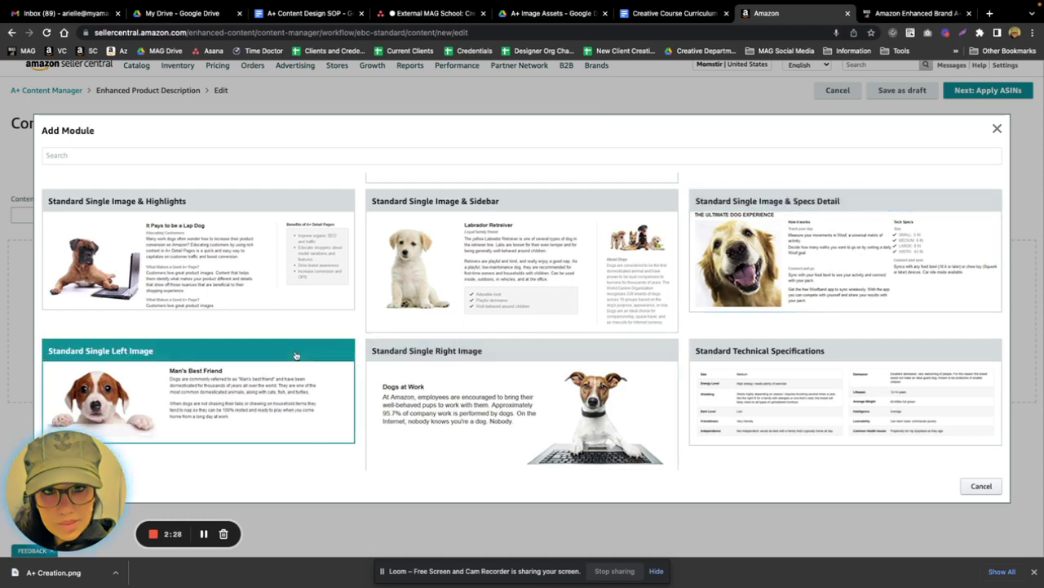
scroll(295, 354, "down", 3)
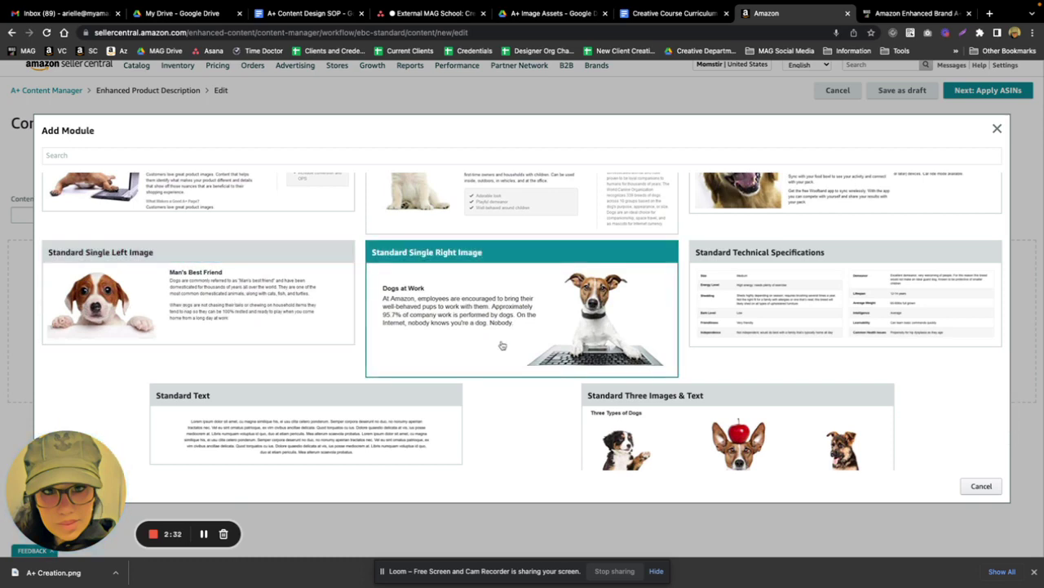
scroll(849, 327, "down", 1)
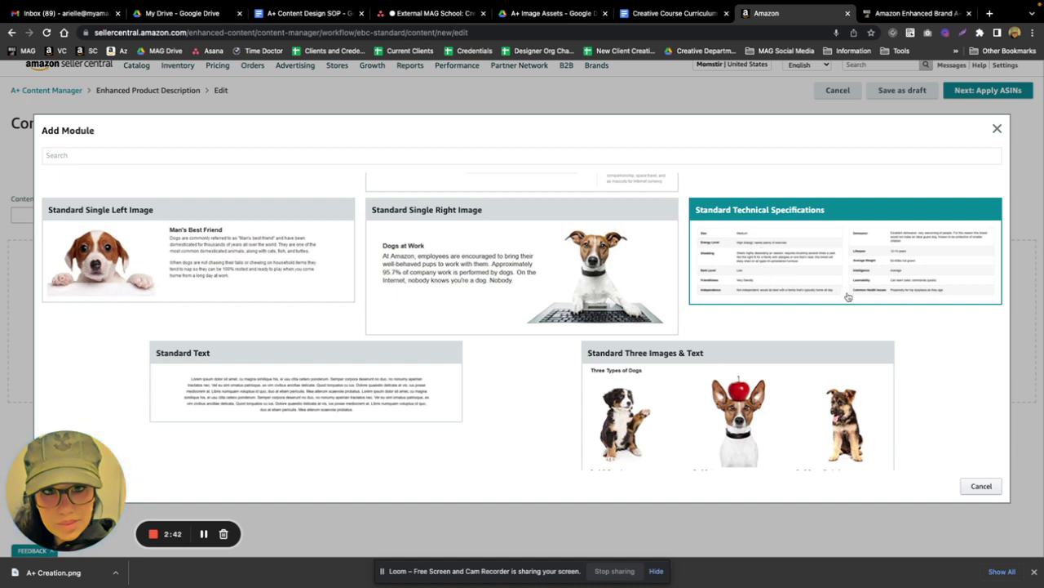
scroll(465, 277, "down", 1)
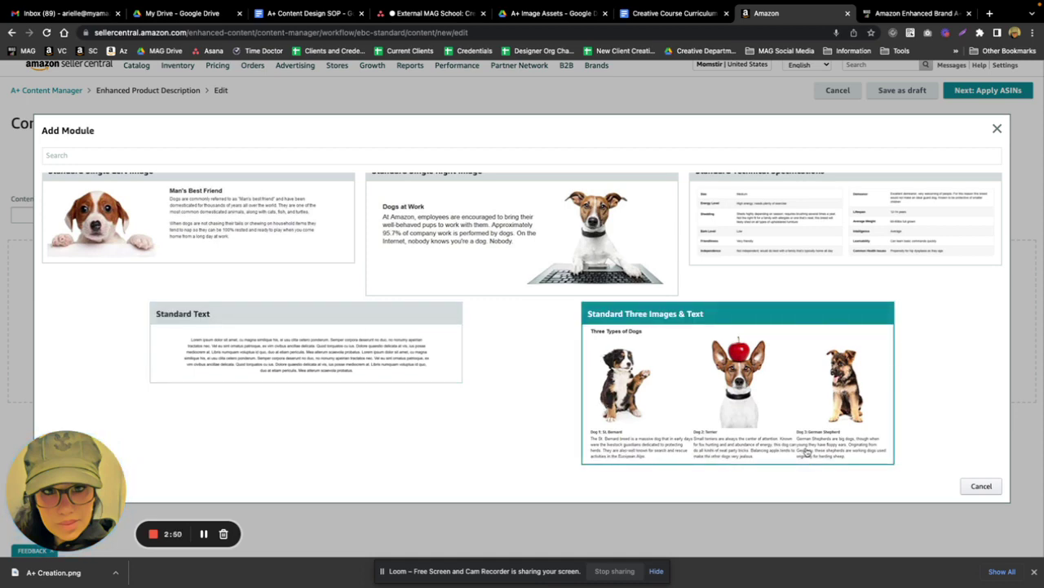
scroll(552, 327, "up", 3)
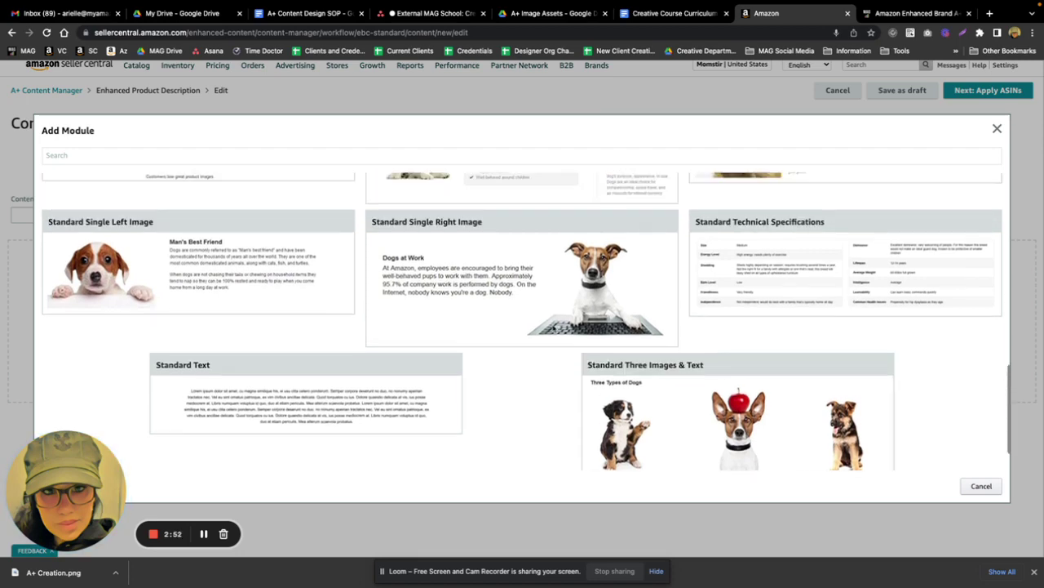
scroll(553, 329, "up", 10)
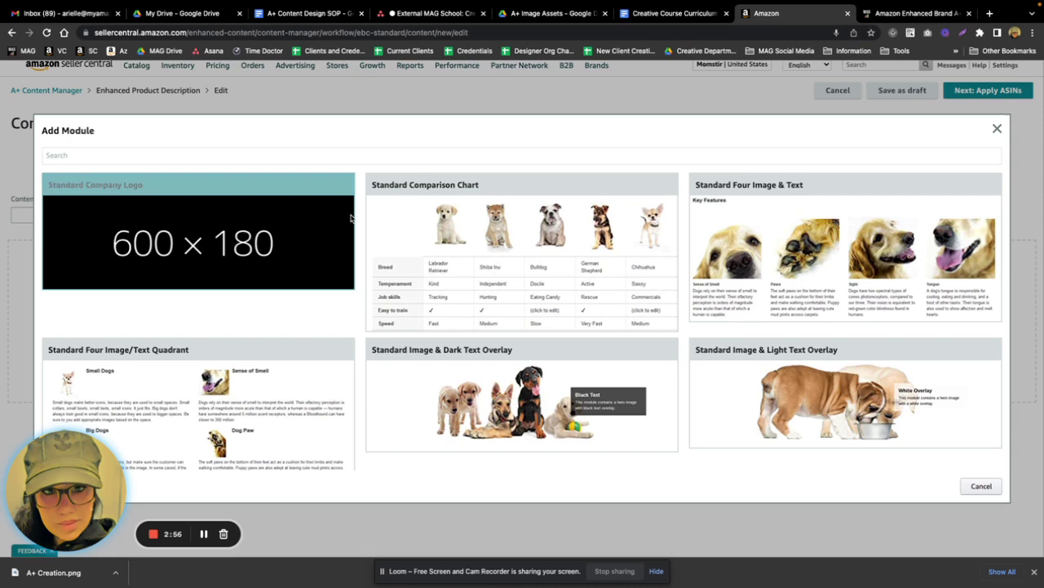
Add Standard Company Logo, Standard Four Image & Text, and Standard Image Header With Text modules
left_click(269, 204)
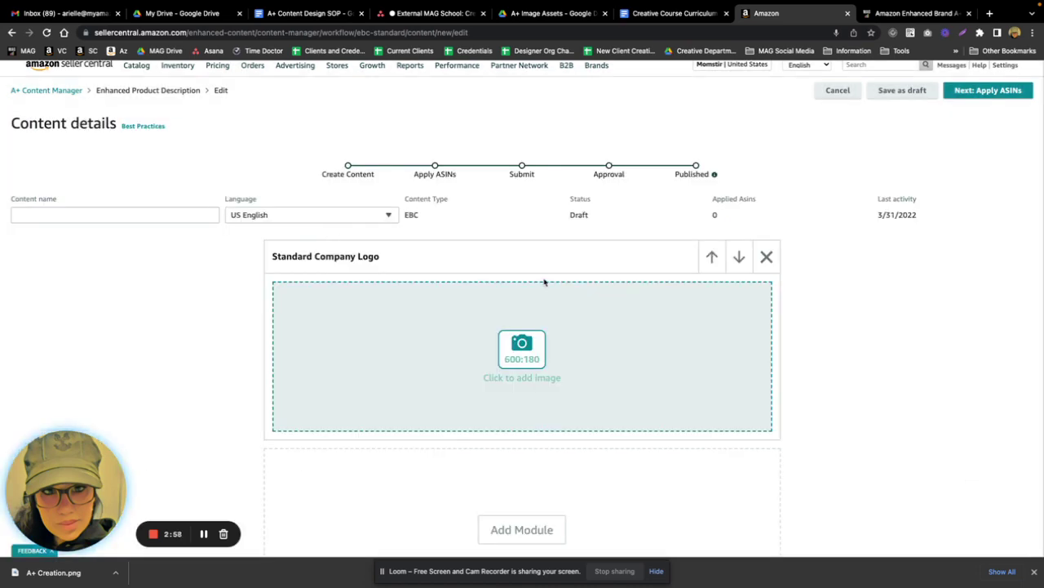
scroll(541, 266, "down", 2)
left_click(537, 446)
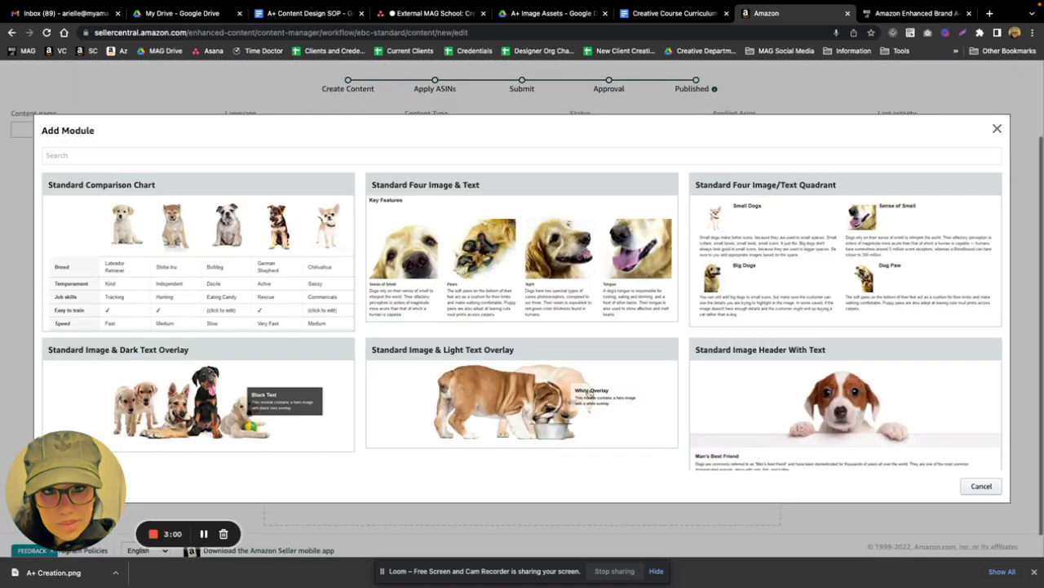
left_click(501, 255)
scroll(520, 342, "down", 5)
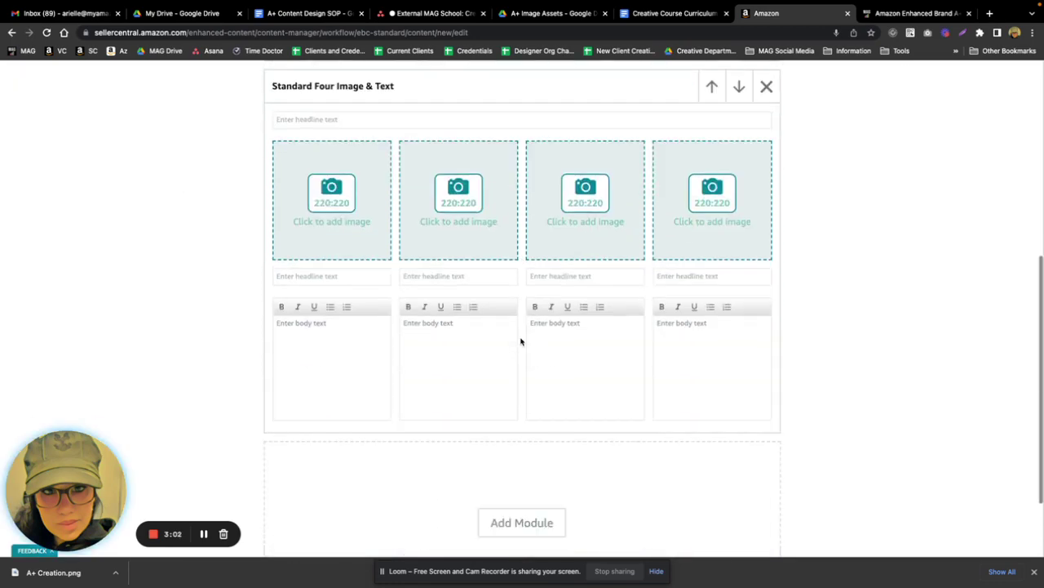
left_click(552, 419)
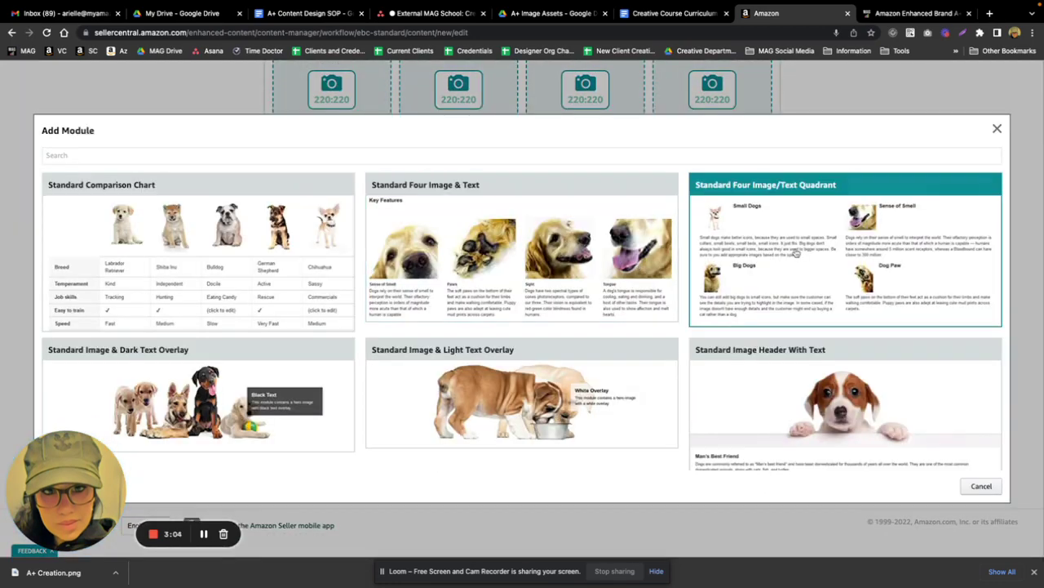
scroll(582, 398, "down", 1)
left_click(783, 331)
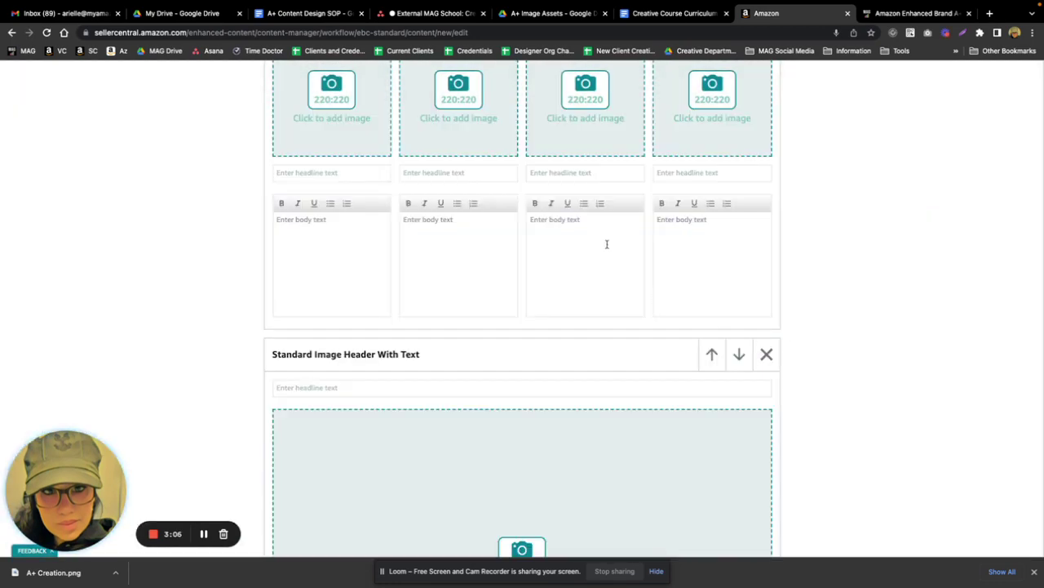
Add a Standard Comparison Chart and a Standard Image & Dark Text Overlay module at the bottom
scroll(607, 242, "down", 6)
scroll(523, 367, "down", 3)
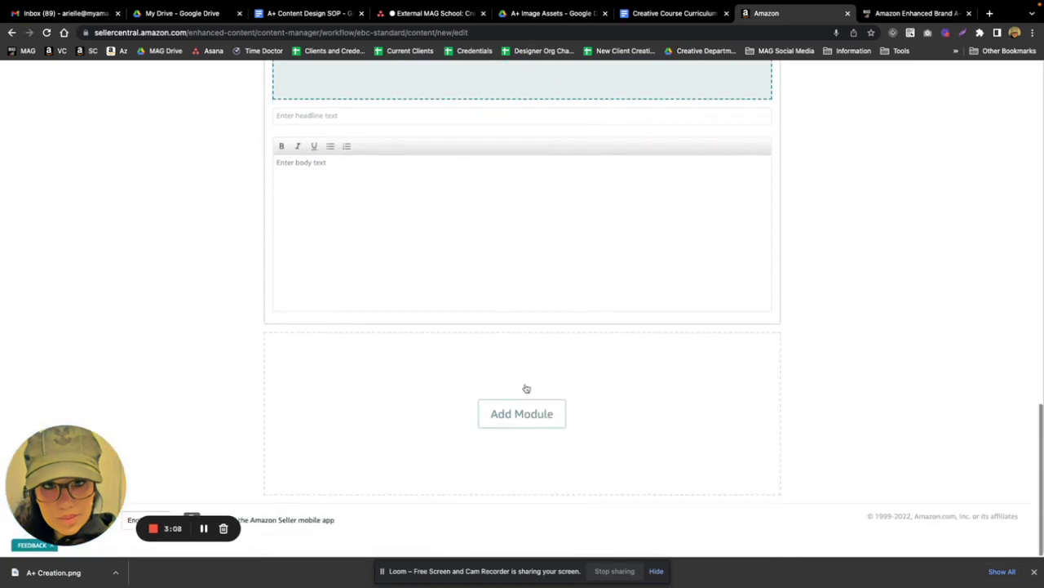
left_click(522, 413)
scroll(365, 266, "down", 1)
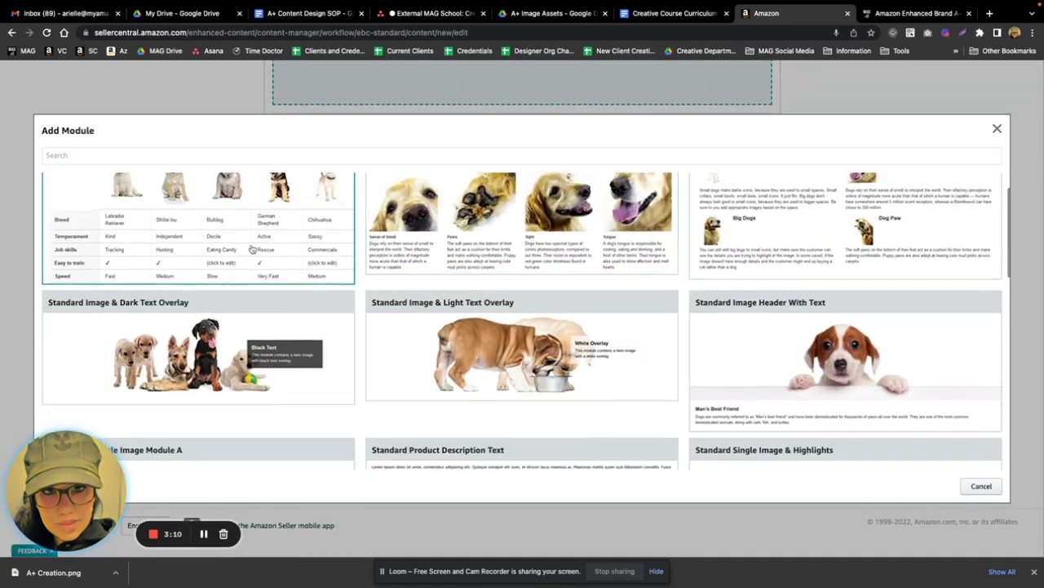
left_click(250, 250)
scroll(457, 280, "down", 3)
left_click(524, 413)
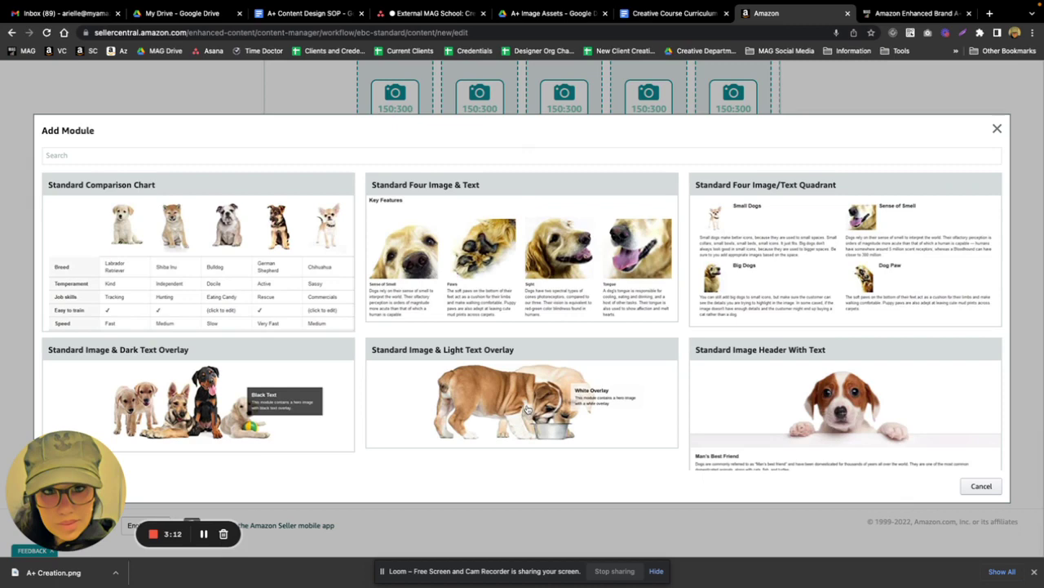
left_click(203, 375)
Select the overlay module's body text field and review the draft's modules
scroll(549, 308, "down", 3)
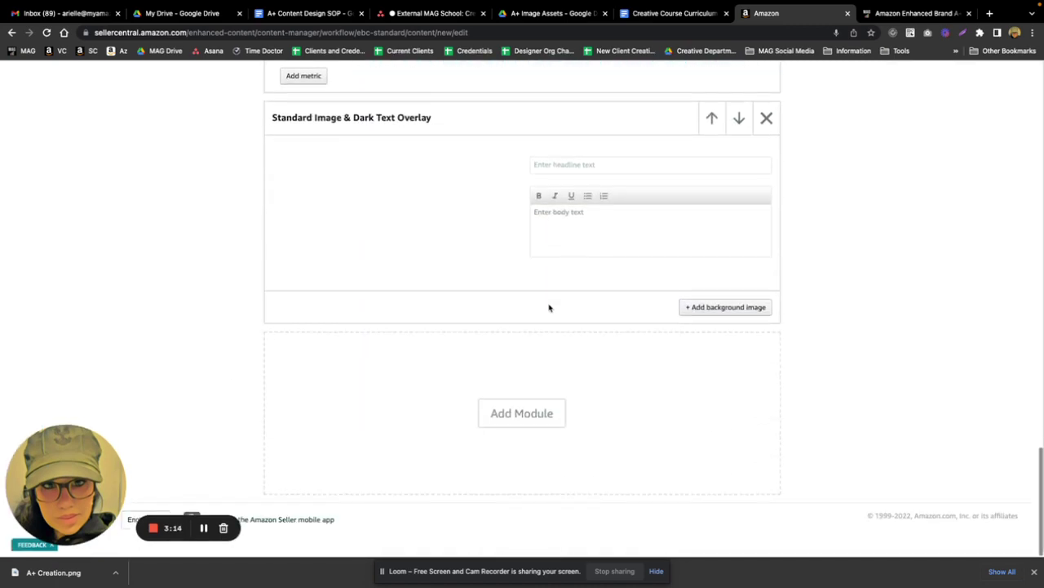
scroll(454, 207, "up", 2)
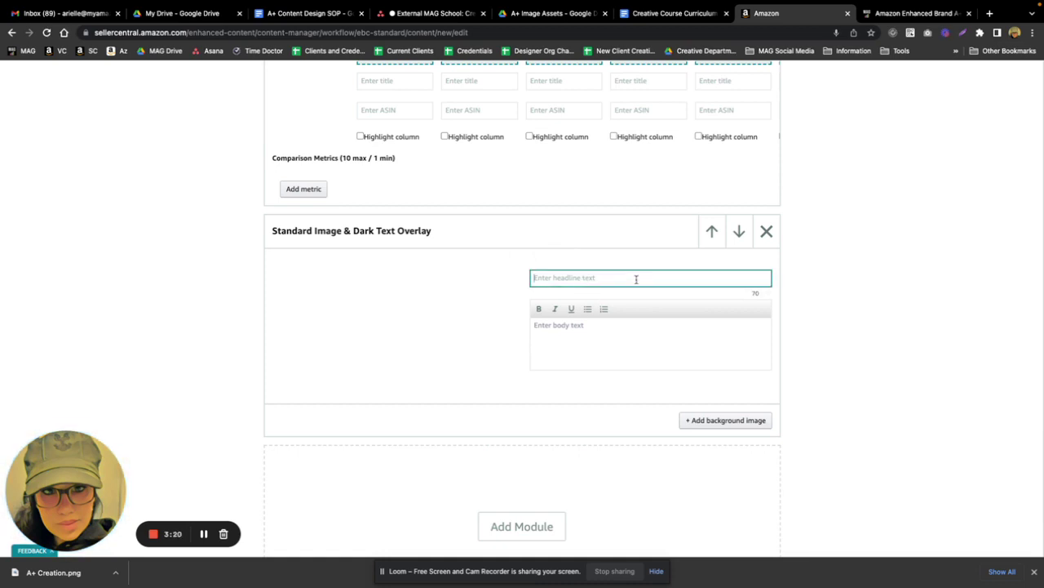
left_click(620, 335)
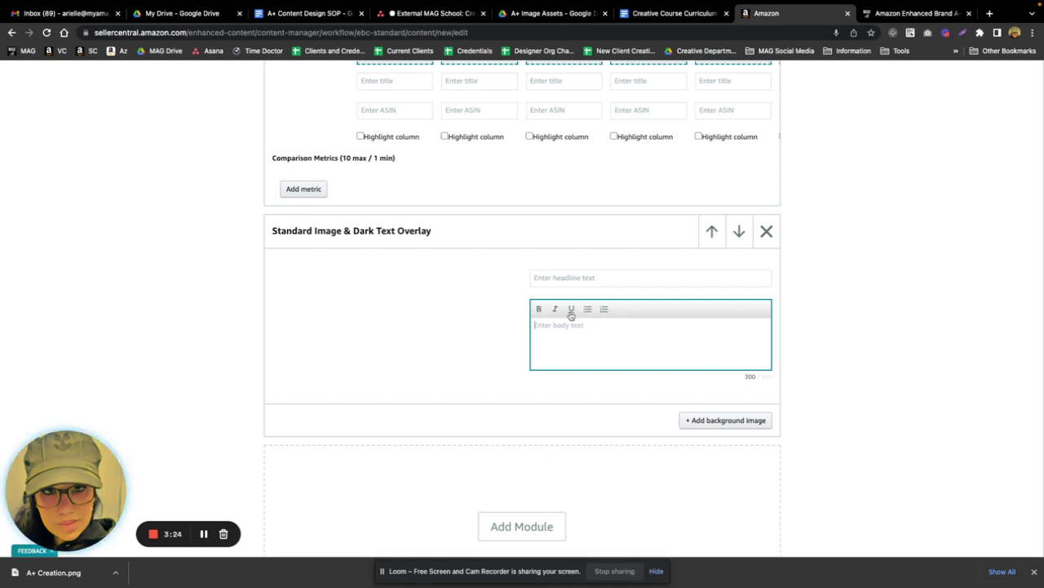
scroll(553, 312, "up", 10)
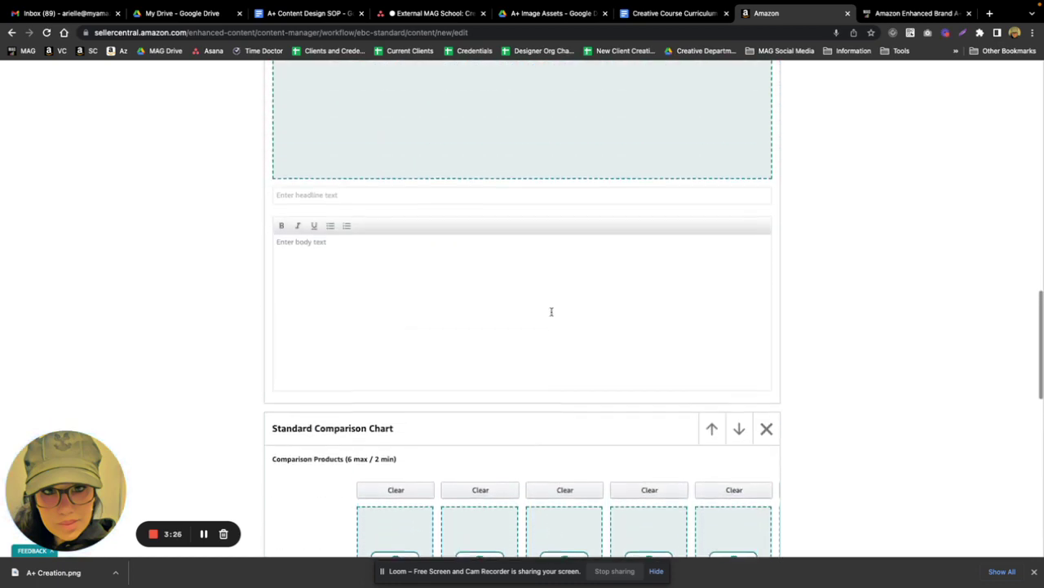
scroll(552, 311, "up", 8)
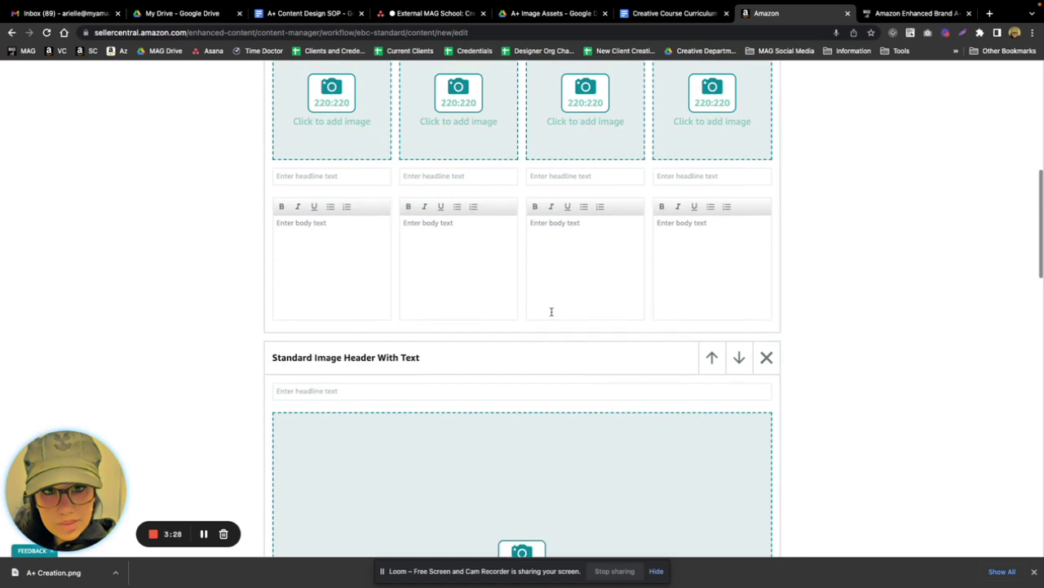
scroll(551, 311, "up", 4)
scroll(551, 310, "down", 5)
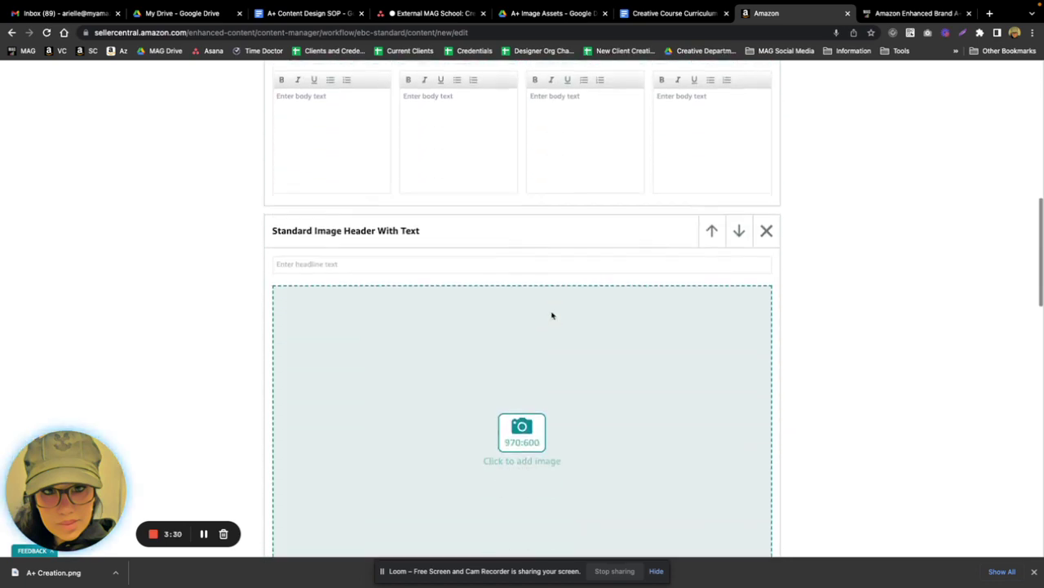
scroll(551, 315, "down", 9)
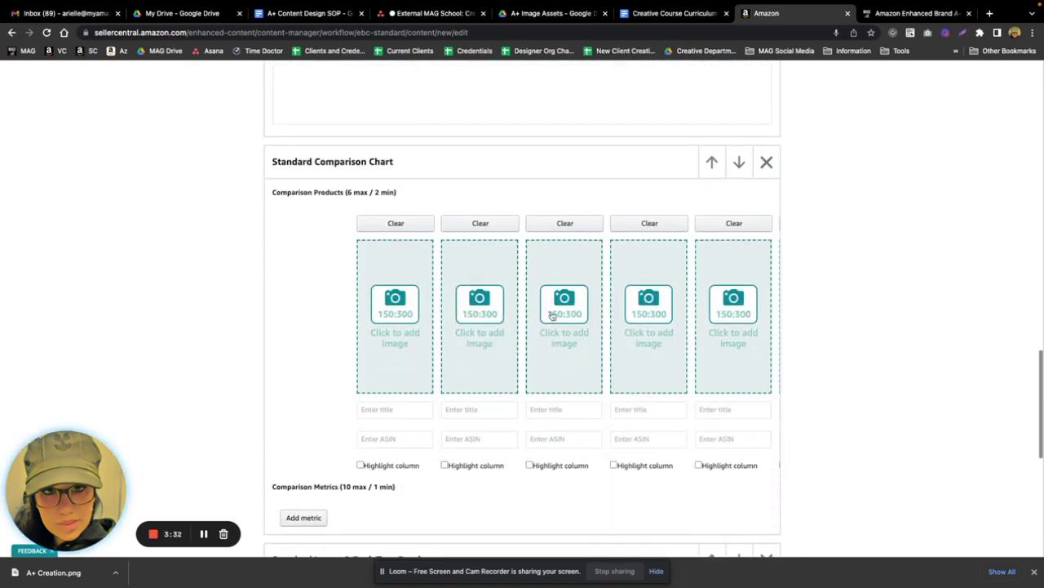
Move the comparison chart below the overlay module, then delete the Image & Dark Text Overlay module
scroll(553, 316, "down", 1)
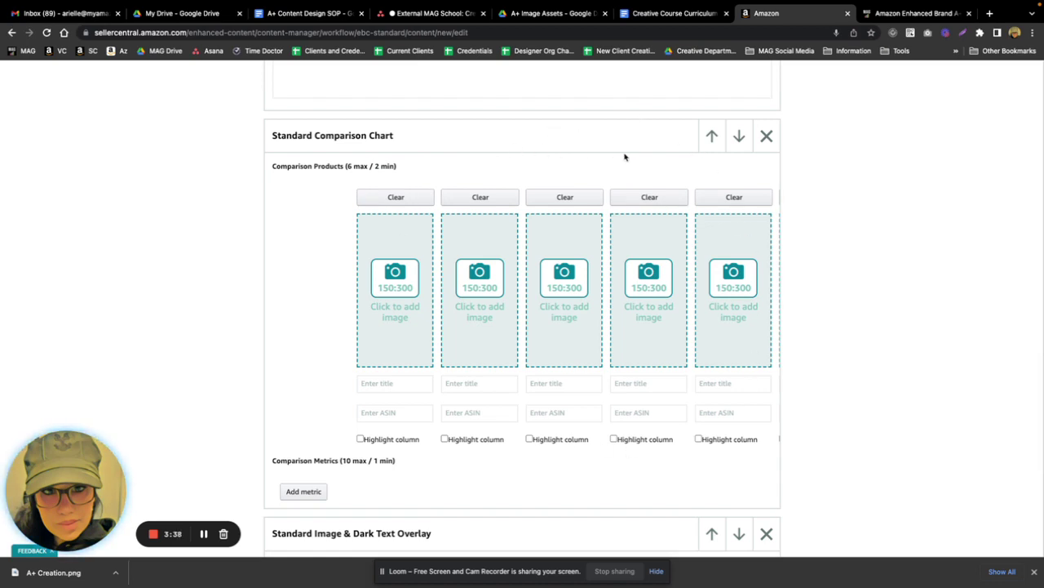
left_click(739, 140)
scroll(735, 156, "down", 2)
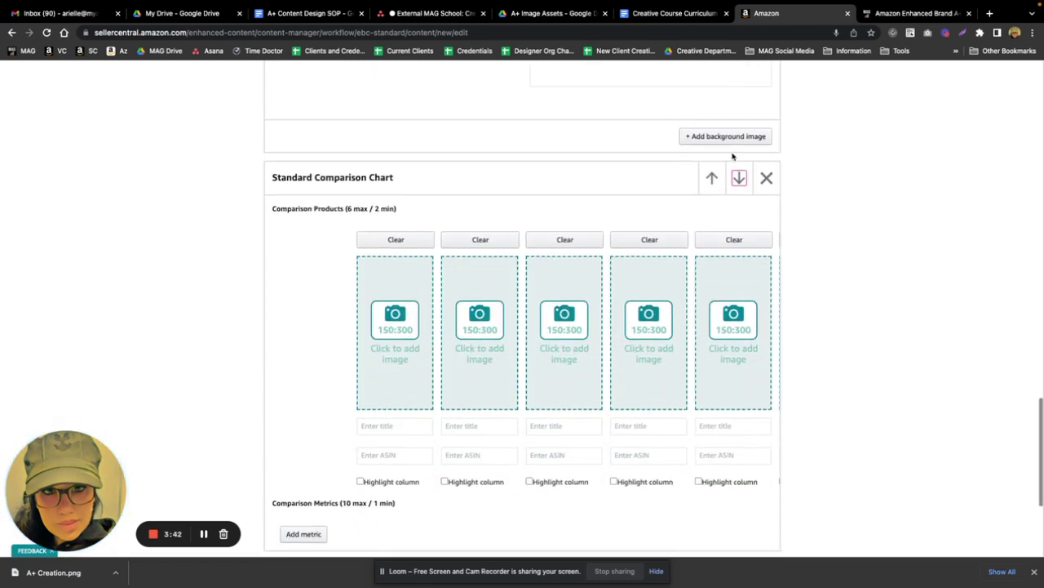
scroll(732, 156, "down", 1)
scroll(734, 158, "up", 3)
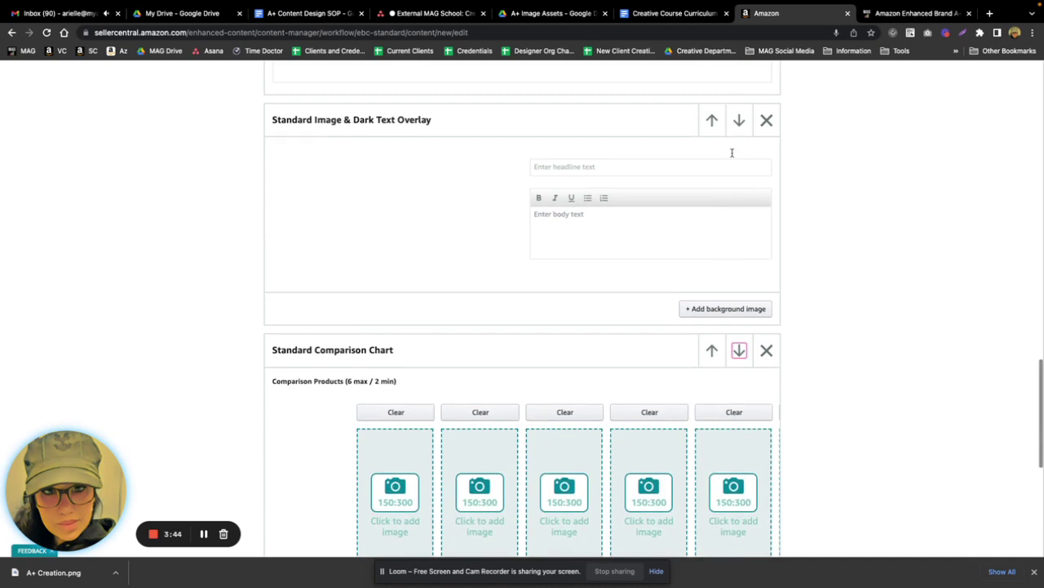
scroll(732, 153, "up", 1)
left_click(767, 204)
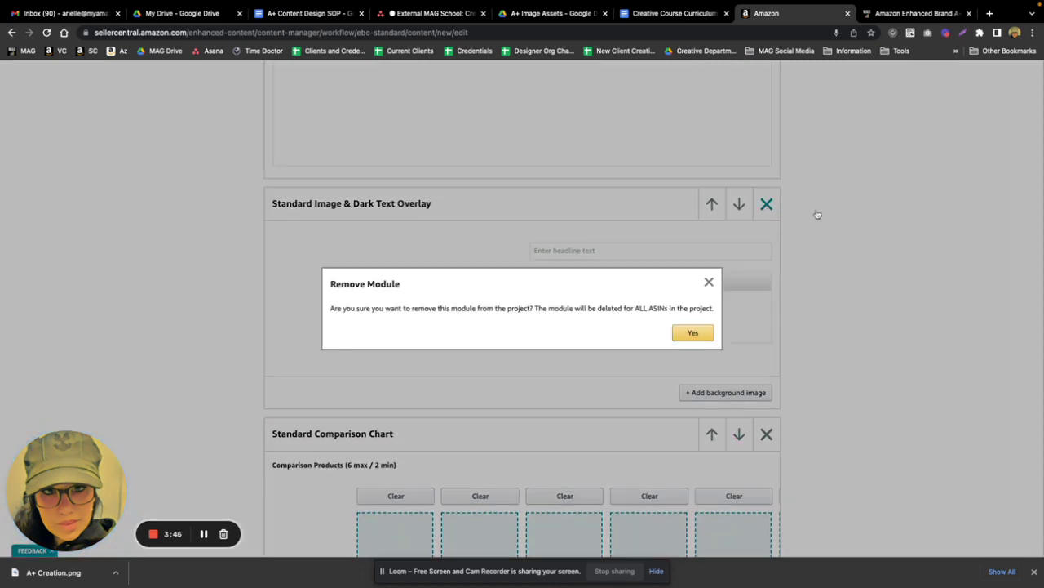
left_click(699, 334)
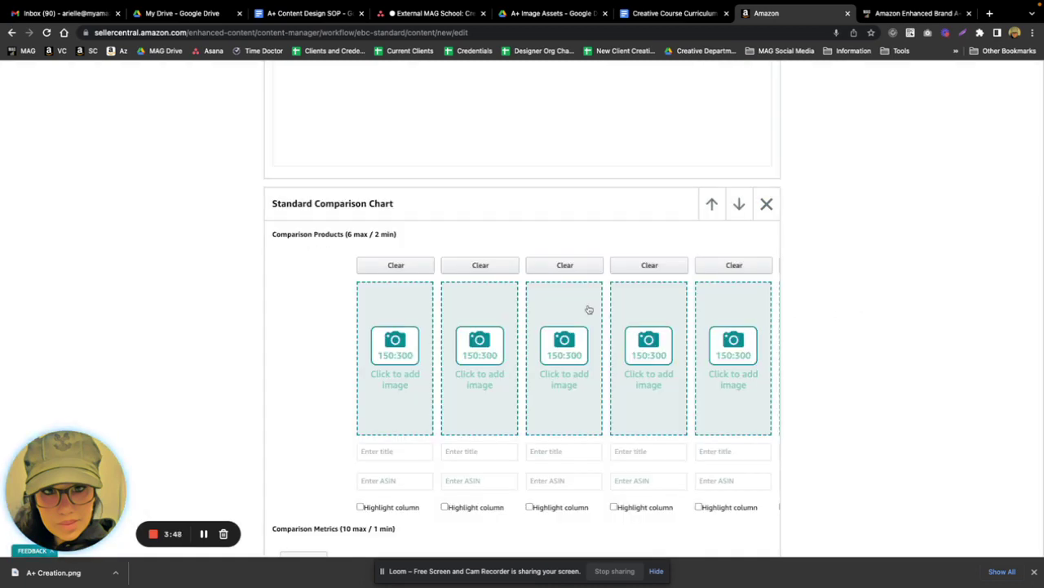
scroll(589, 309, "down", 2)
scroll(589, 310, "up", 1)
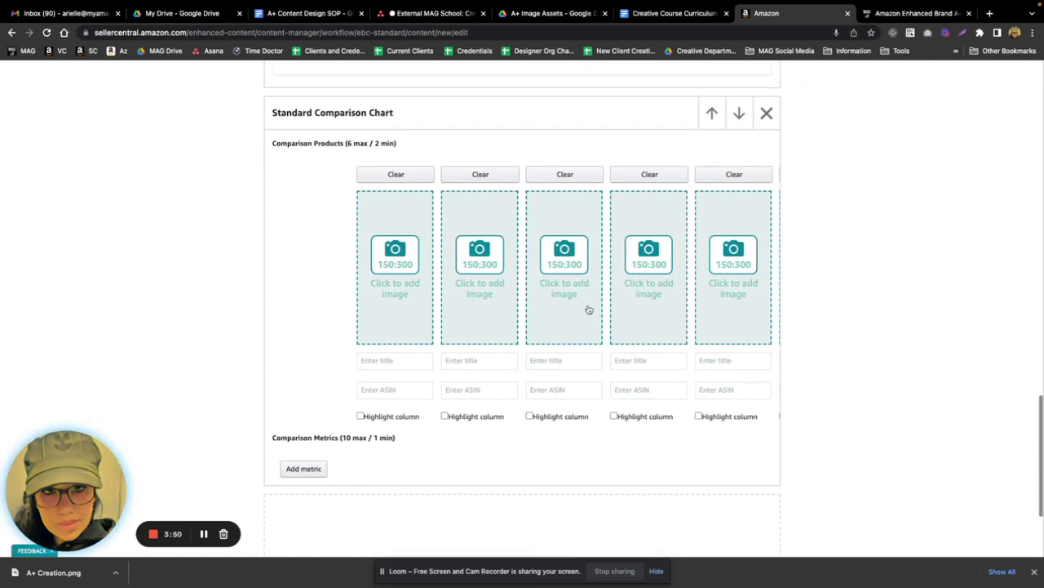
scroll(683, 307, "right", 2)
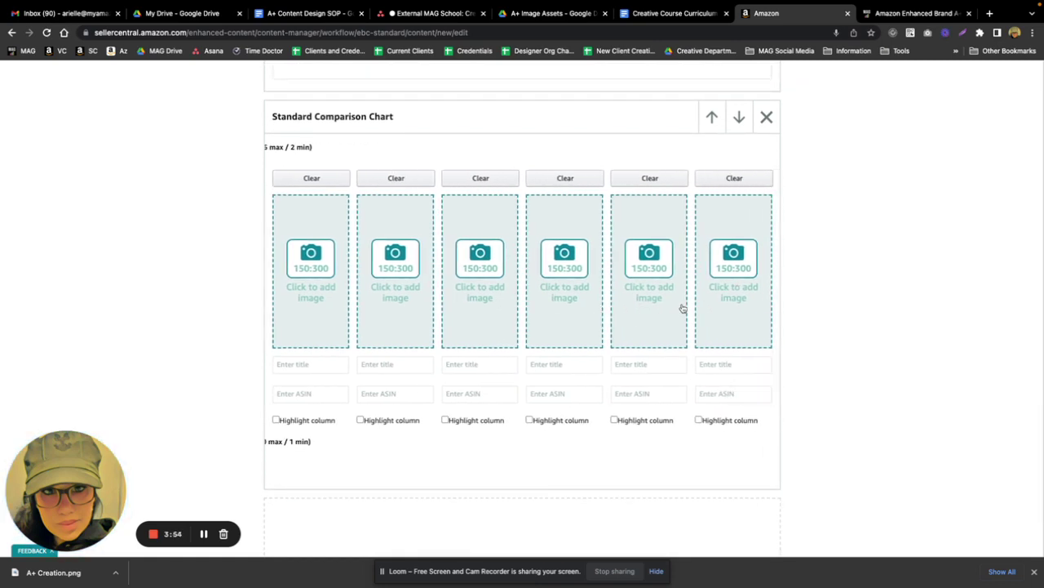
scroll(683, 308, "left", 2)
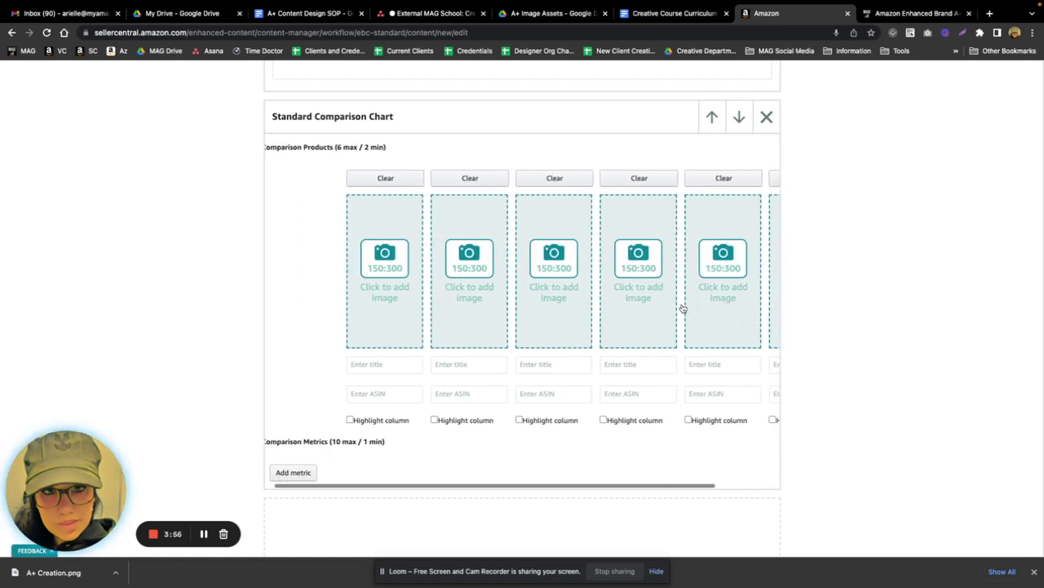
scroll(683, 308, "right", 2)
scroll(683, 308, "left", 3)
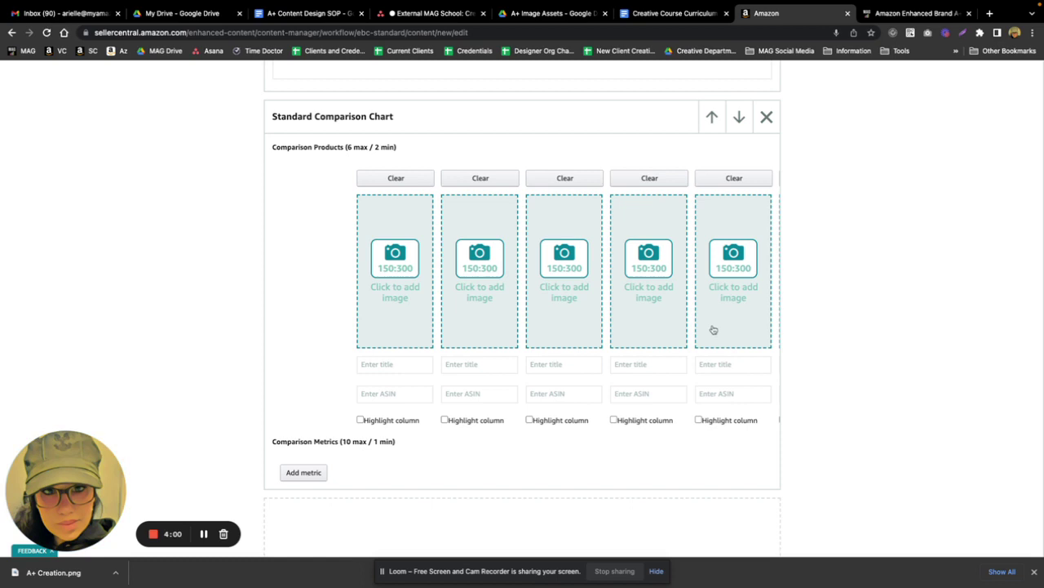
scroll(713, 329, "right", 3)
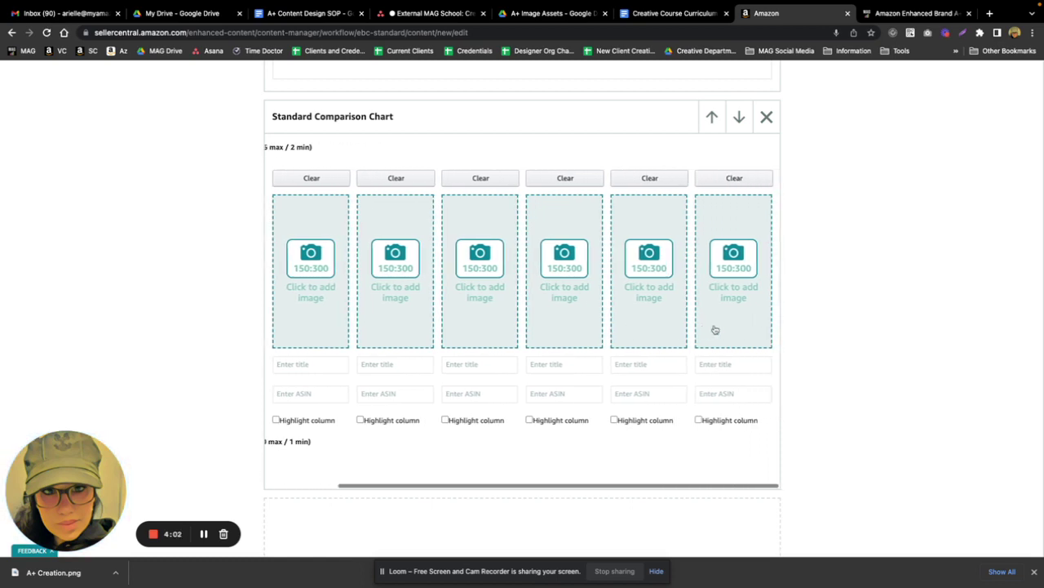
scroll(715, 329, "left", 3)
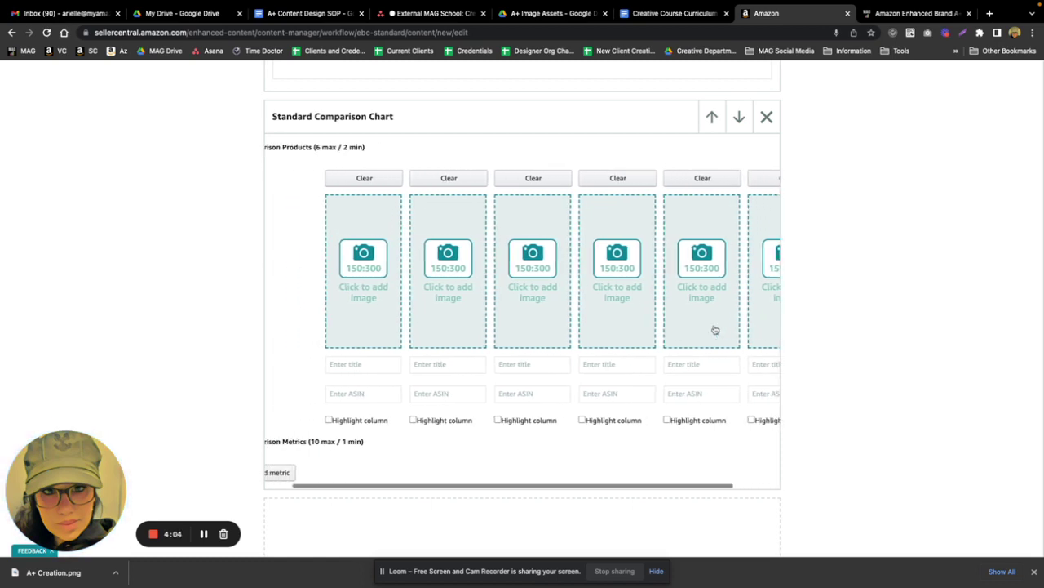
scroll(714, 329, "down", 2)
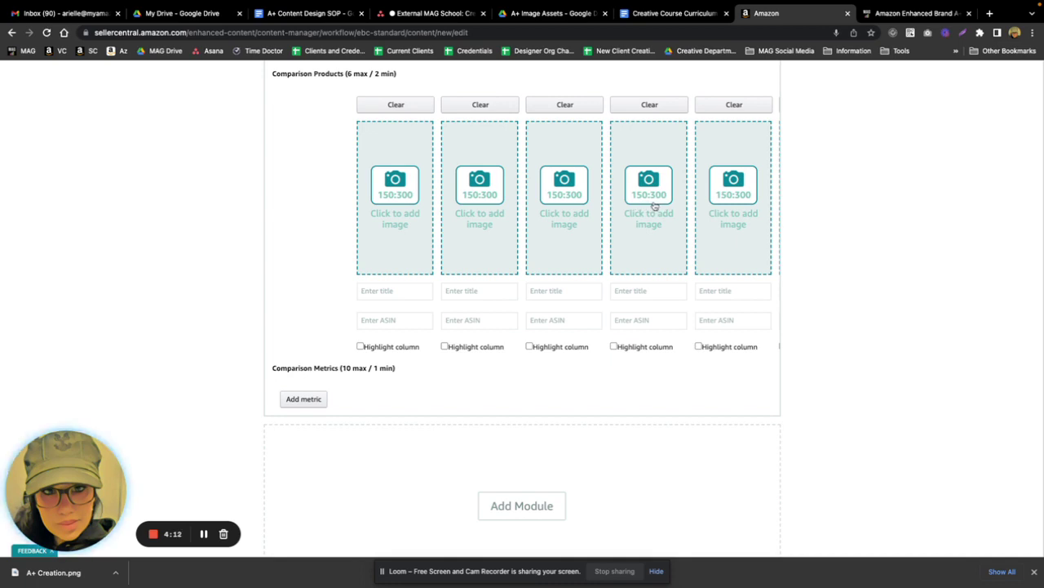
scroll(646, 206, "down", 1)
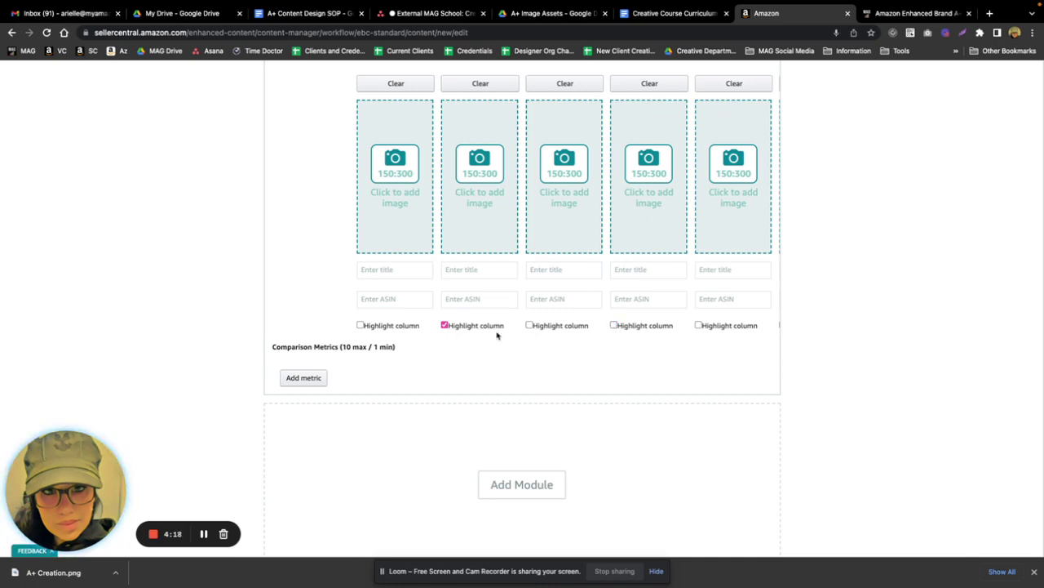
Add four metric rows to the comparison chart and set row one, column three to ✔
scroll(369, 365, "down", 1)
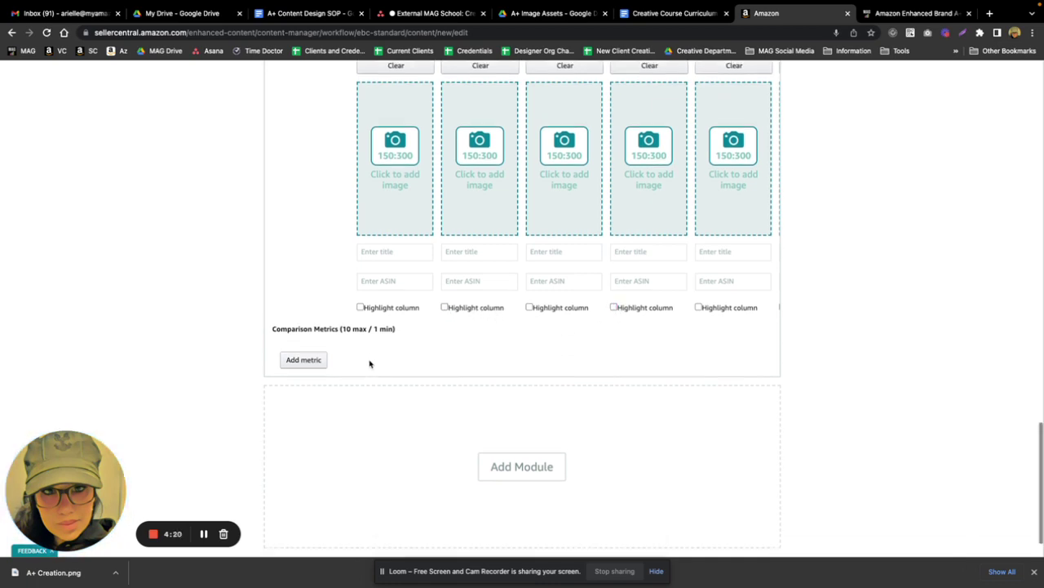
left_click(310, 360)
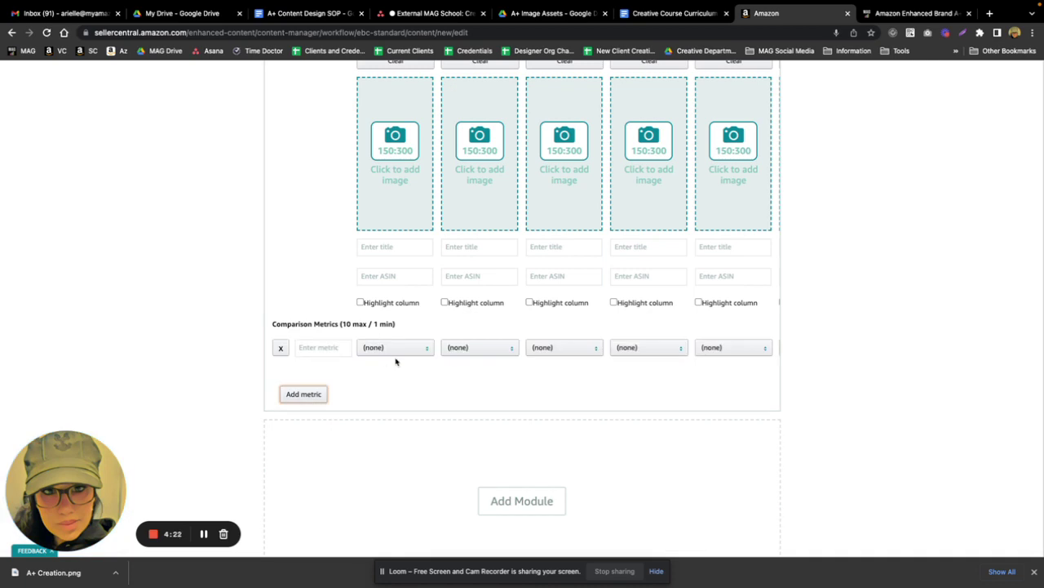
scroll(396, 362, "down", 1)
left_click(294, 363)
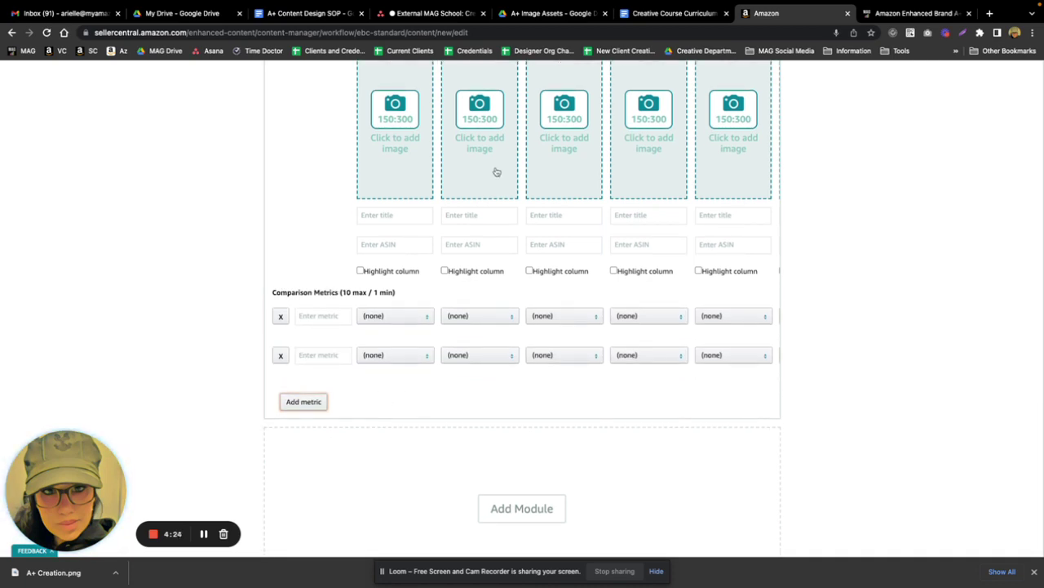
left_click(308, 404)
left_click(311, 439)
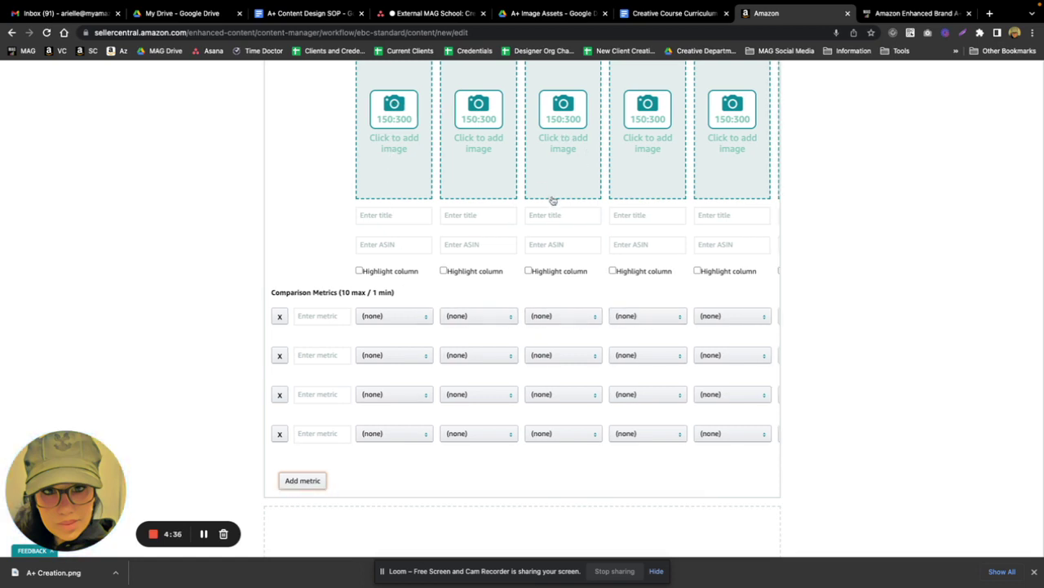
left_click(593, 317)
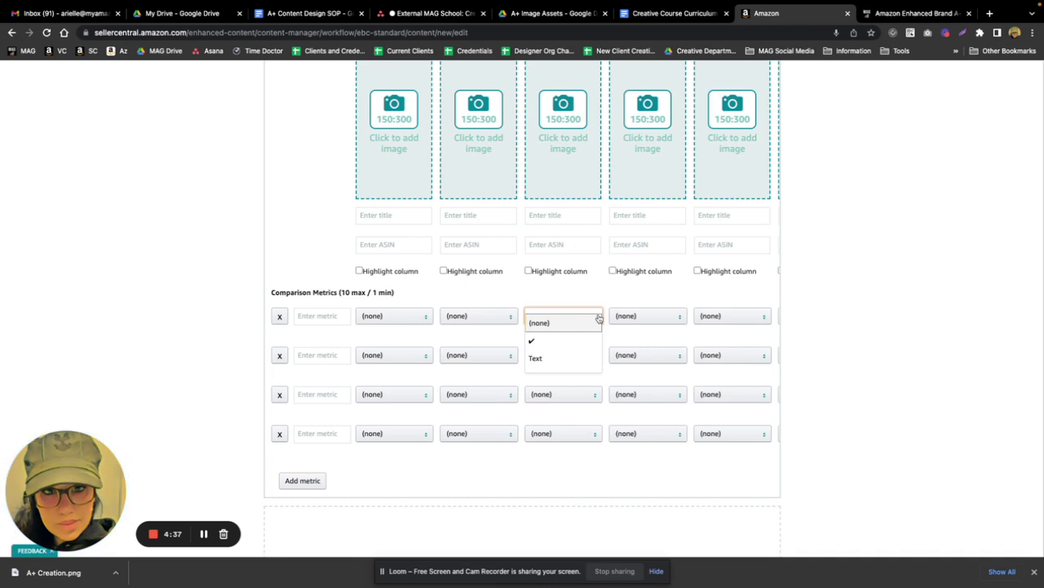
left_click(558, 341)
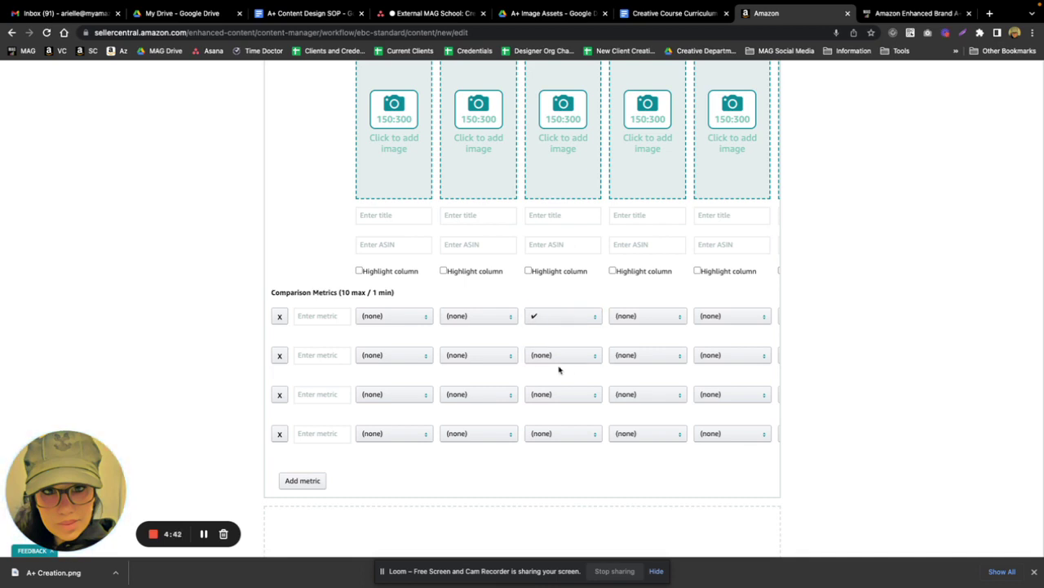
Delete the Standard Company Logo module from the draft
scroll(560, 368, "down", 2)
scroll(559, 369, "up", 3)
scroll(559, 369, "up", 10)
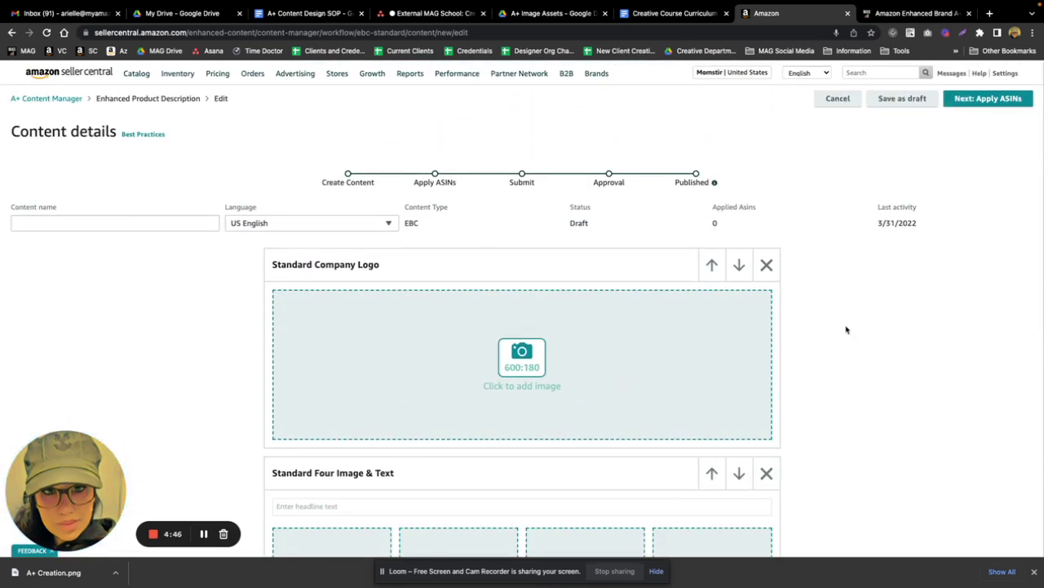
left_click(767, 266)
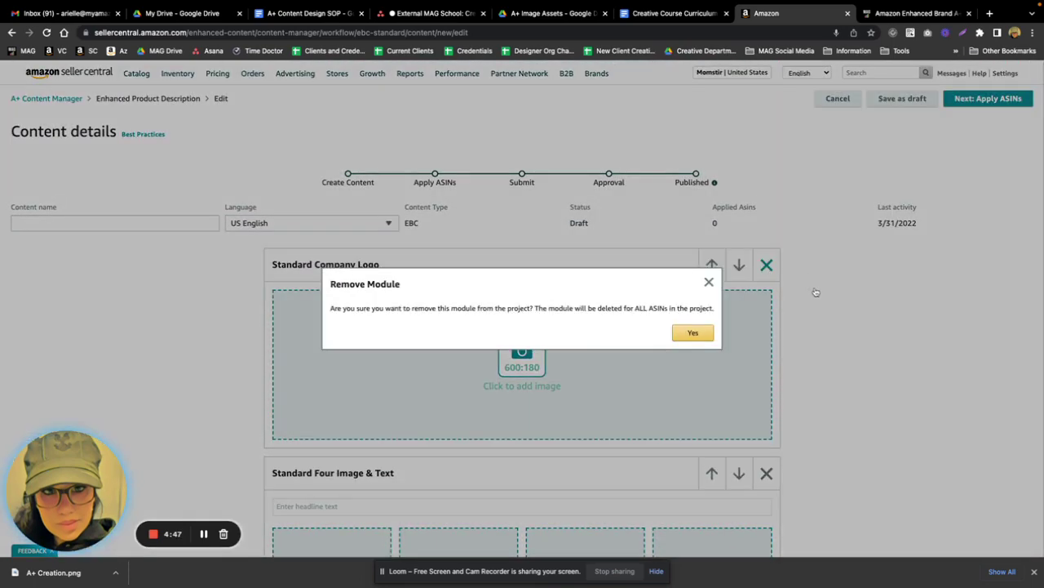
left_click(698, 331)
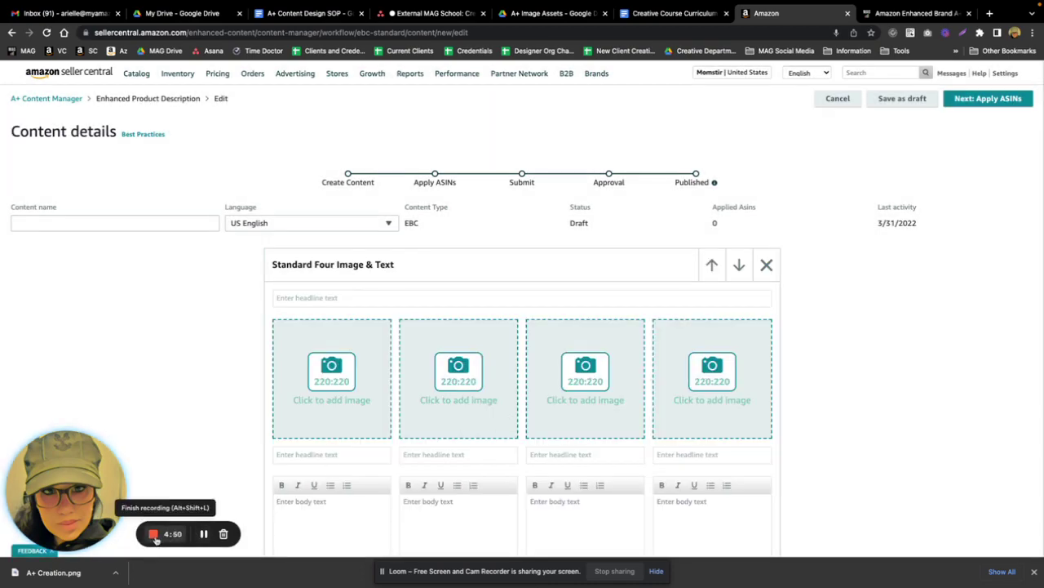